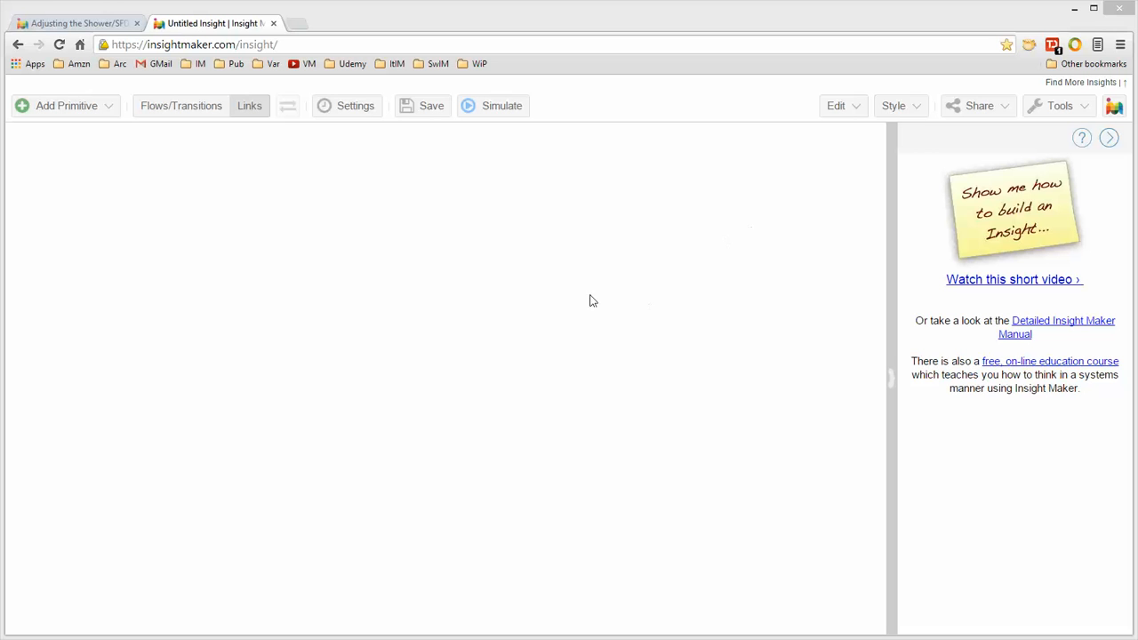
# Create a text primitive on the canvas.
pyautogui.rightClick(321, 176)
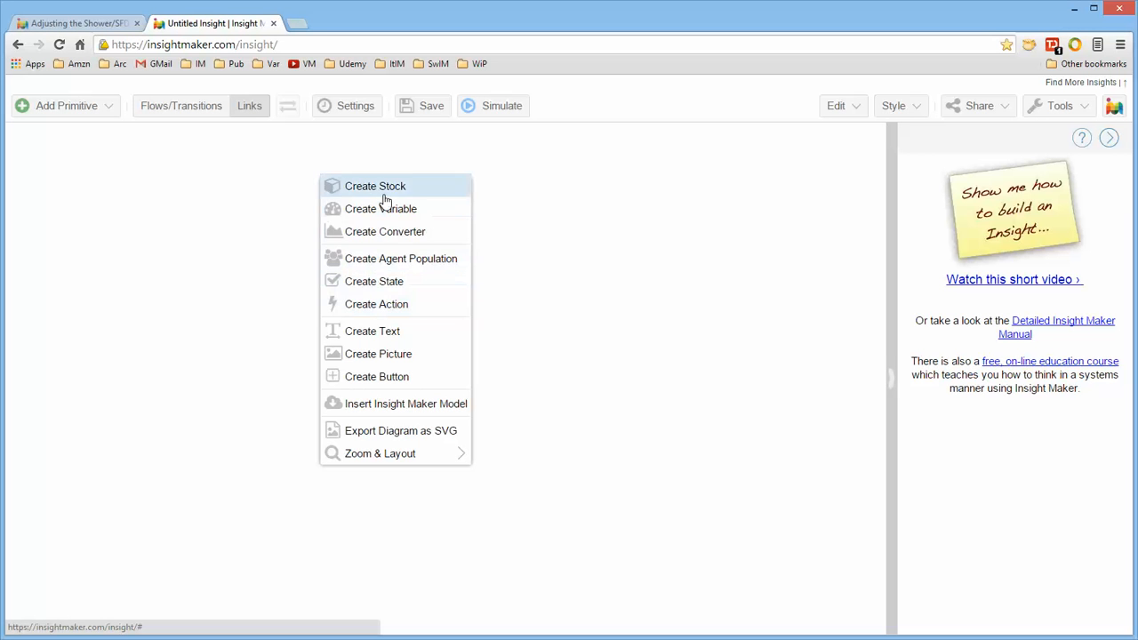
pyautogui.click(383, 331)
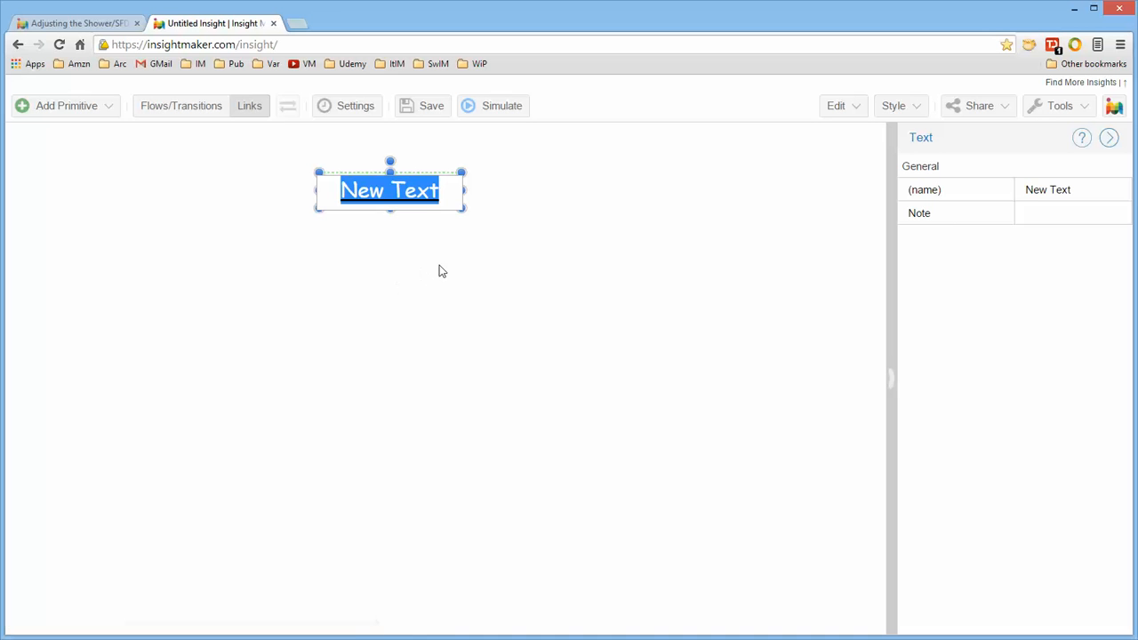
# Create a stock below the text.
pyautogui.click(417, 284)
pyautogui.rightClick(417, 285)
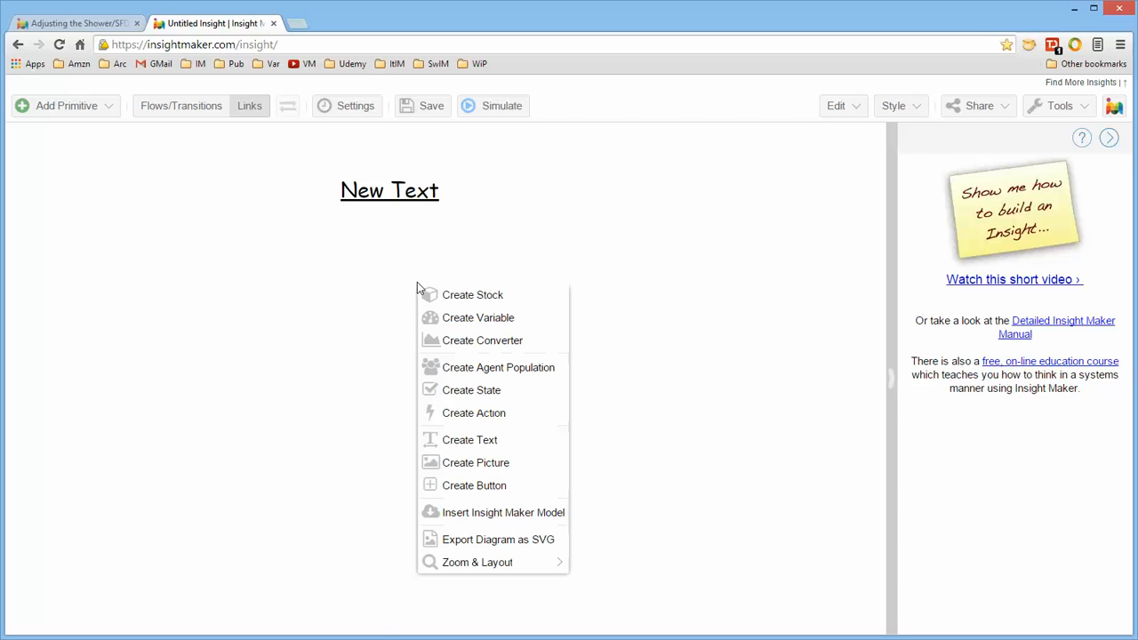
pyautogui.click(461, 299)
# Create a variable to the right of the stock.
pyautogui.rightClick(578, 215)
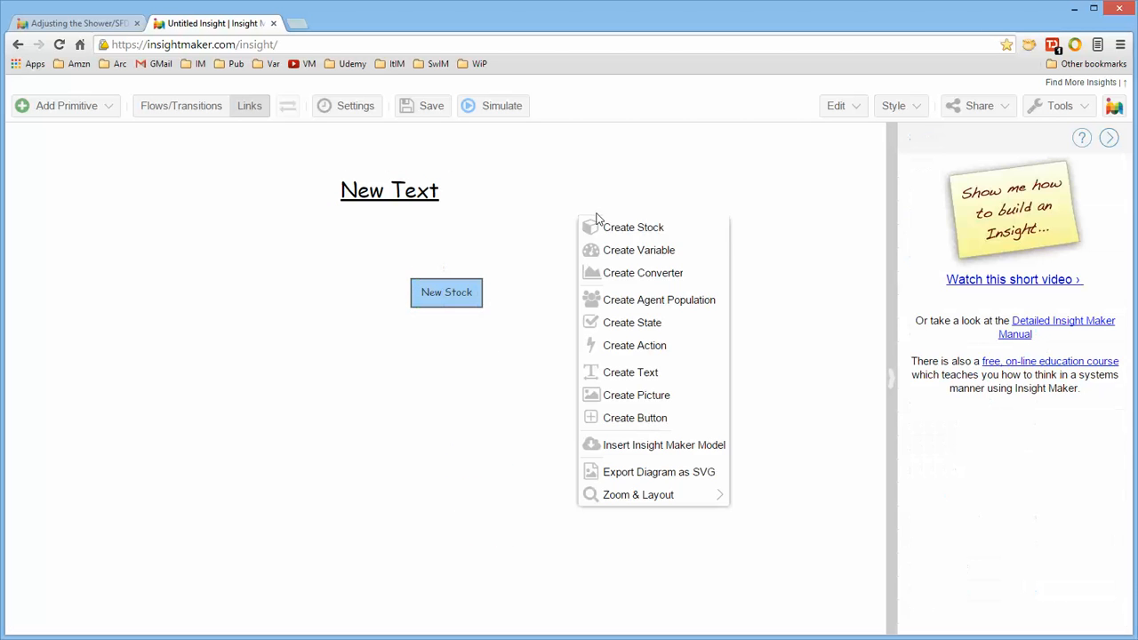
pyautogui.click(629, 251)
pyautogui.click(495, 257)
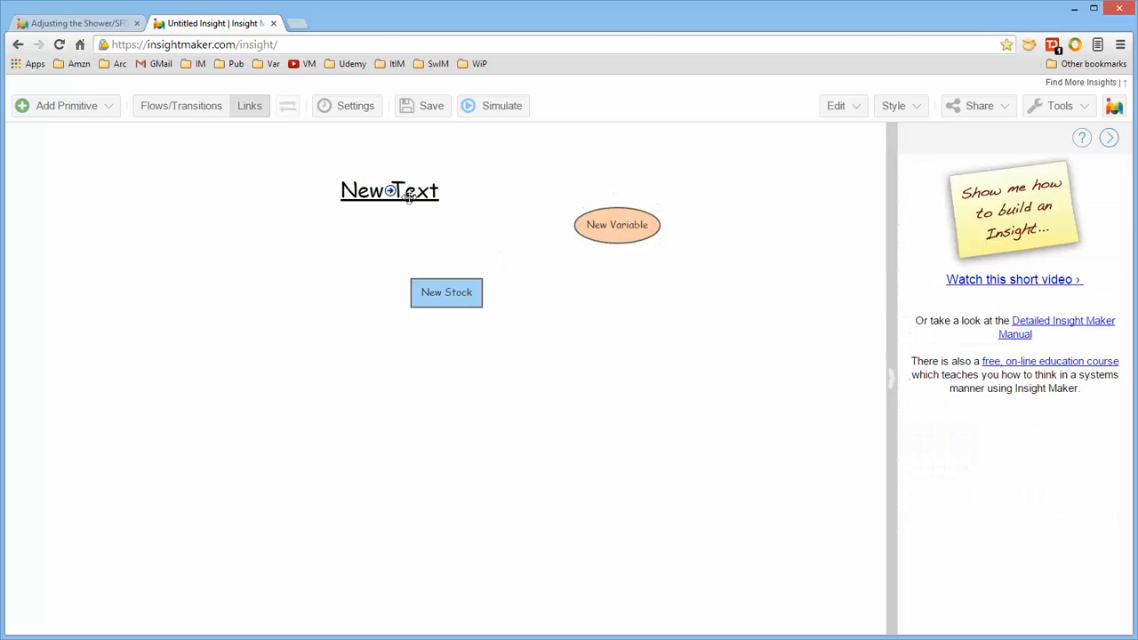
# Set the text primitive's line color to orange.
pyautogui.click(400, 189)
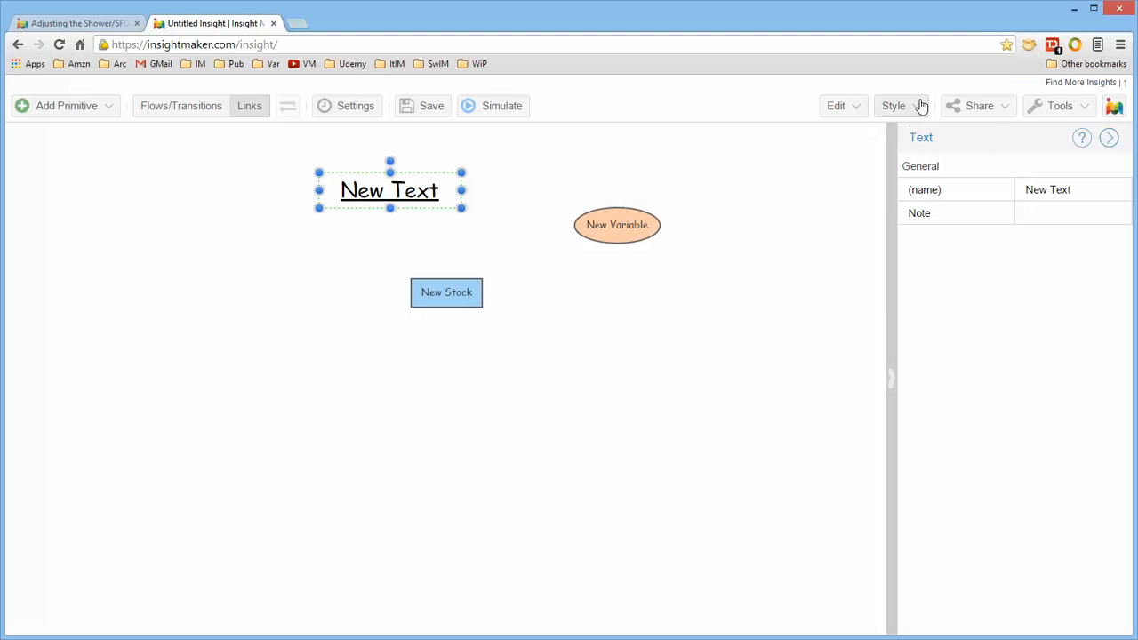
pyautogui.click(919, 106)
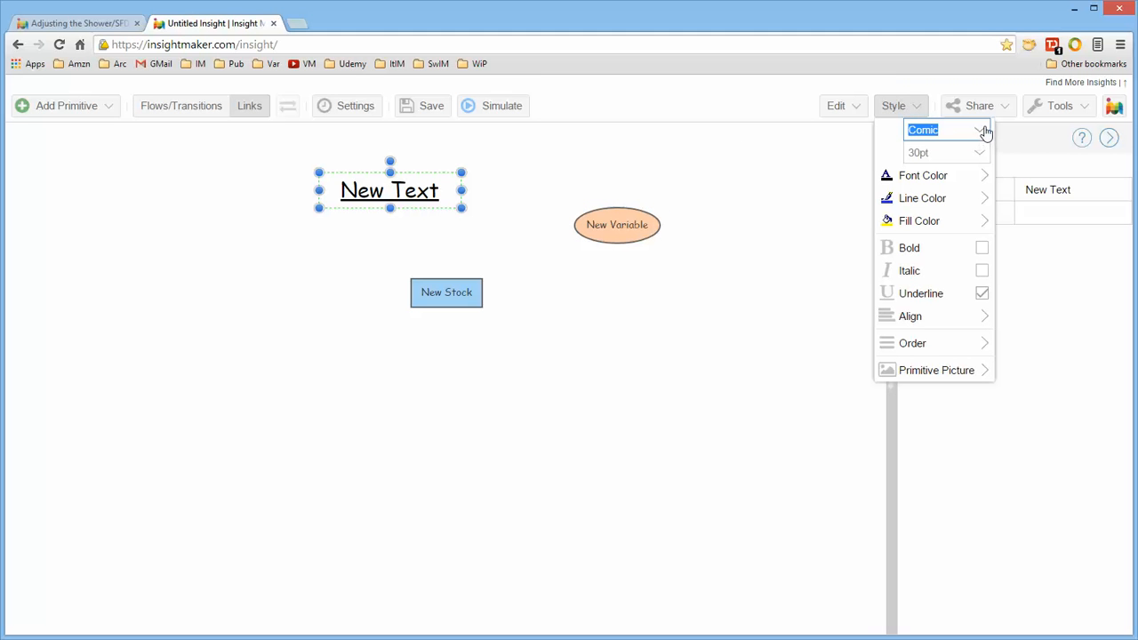
pyautogui.click(980, 158)
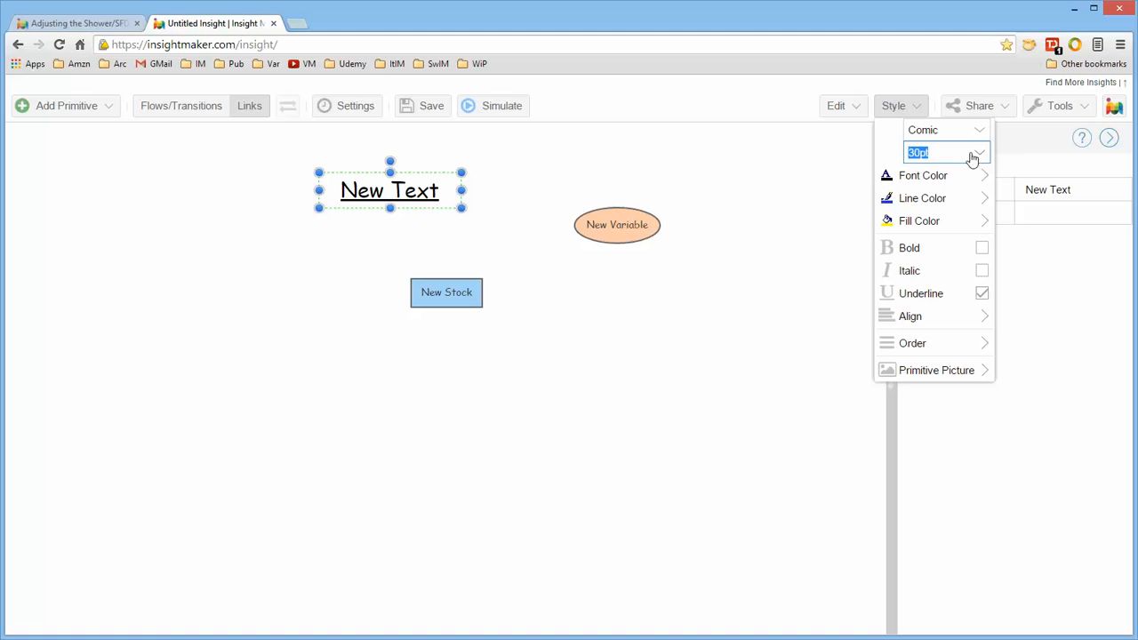
pyautogui.moveTo(942, 184)
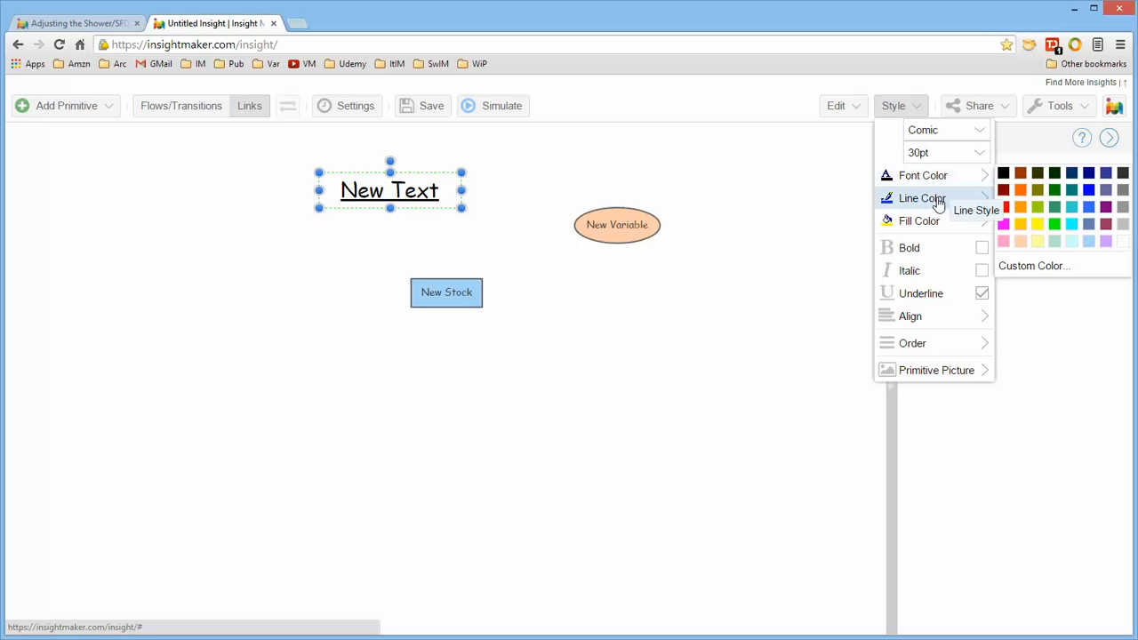
pyautogui.moveTo(934, 203)
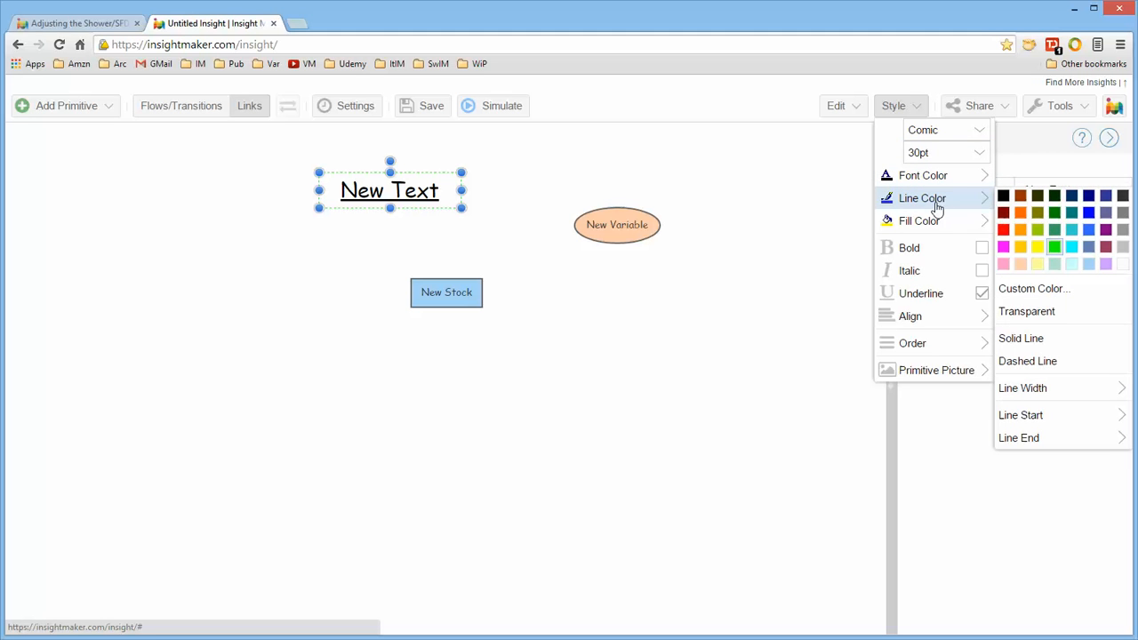
pyautogui.click(1022, 230)
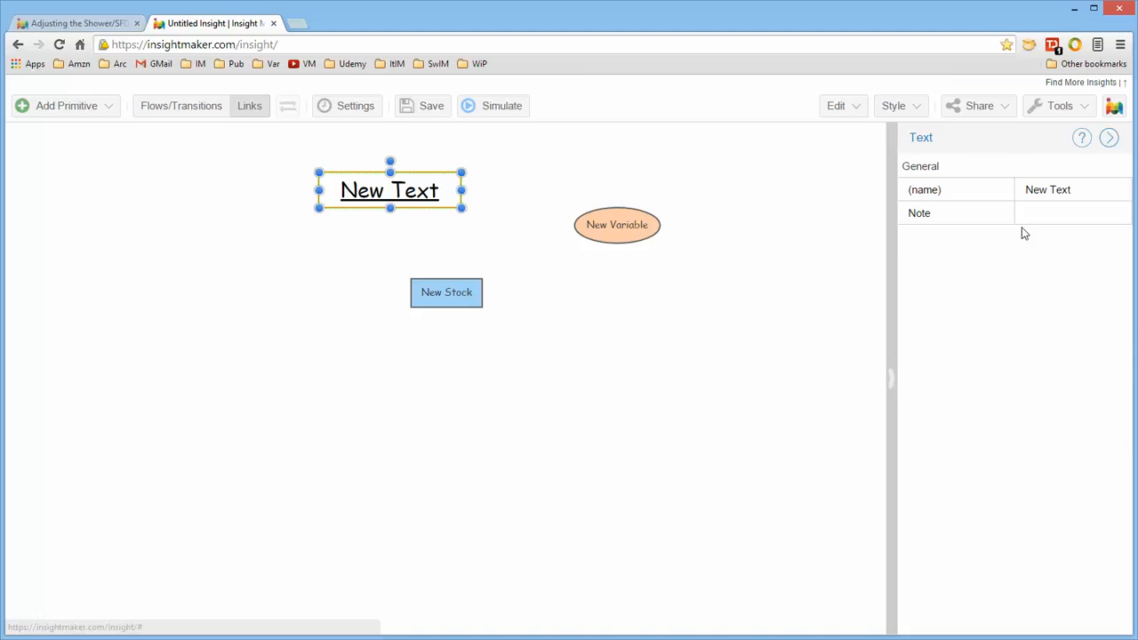
# Set the text primitive's fill color to green.
pyautogui.click(896, 109)
pyautogui.moveTo(925, 222)
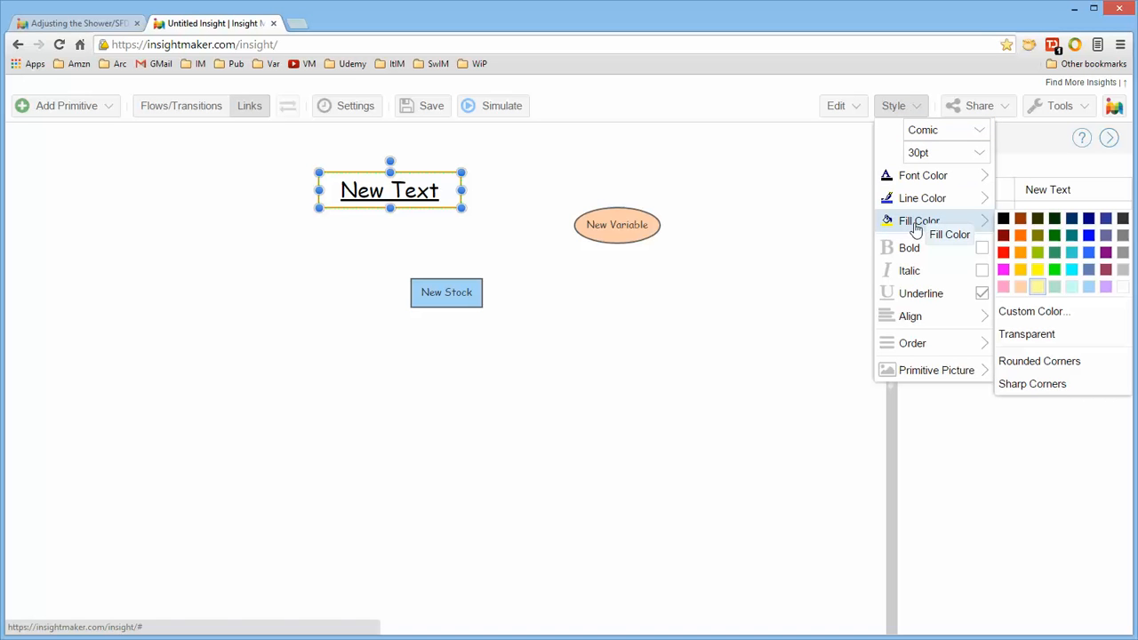
pyautogui.click(1054, 271)
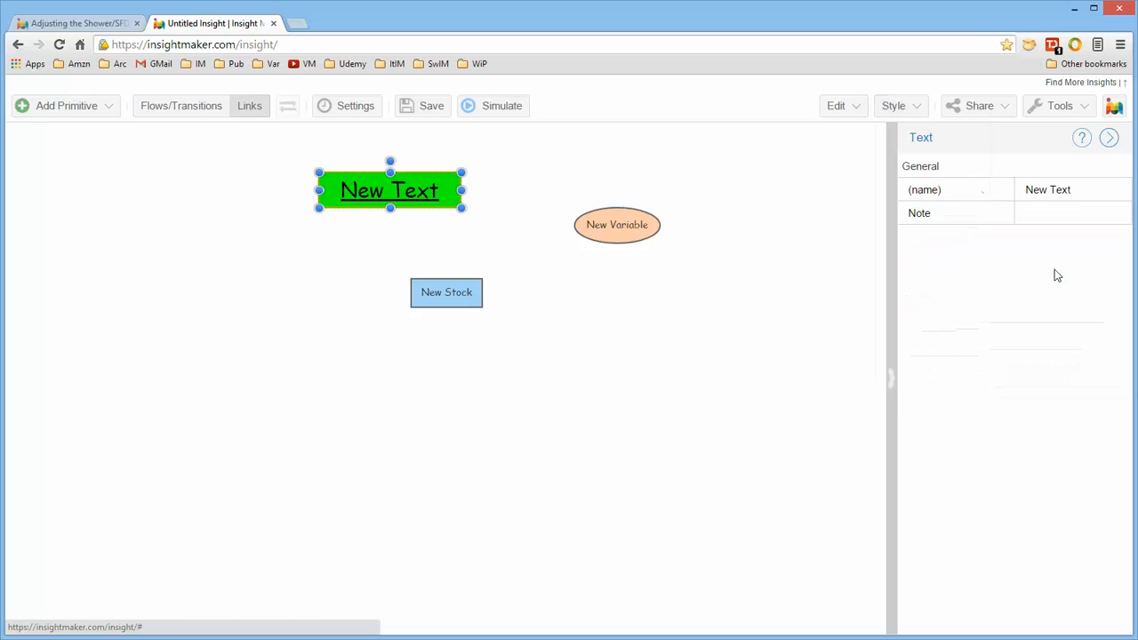
pyautogui.click(917, 108)
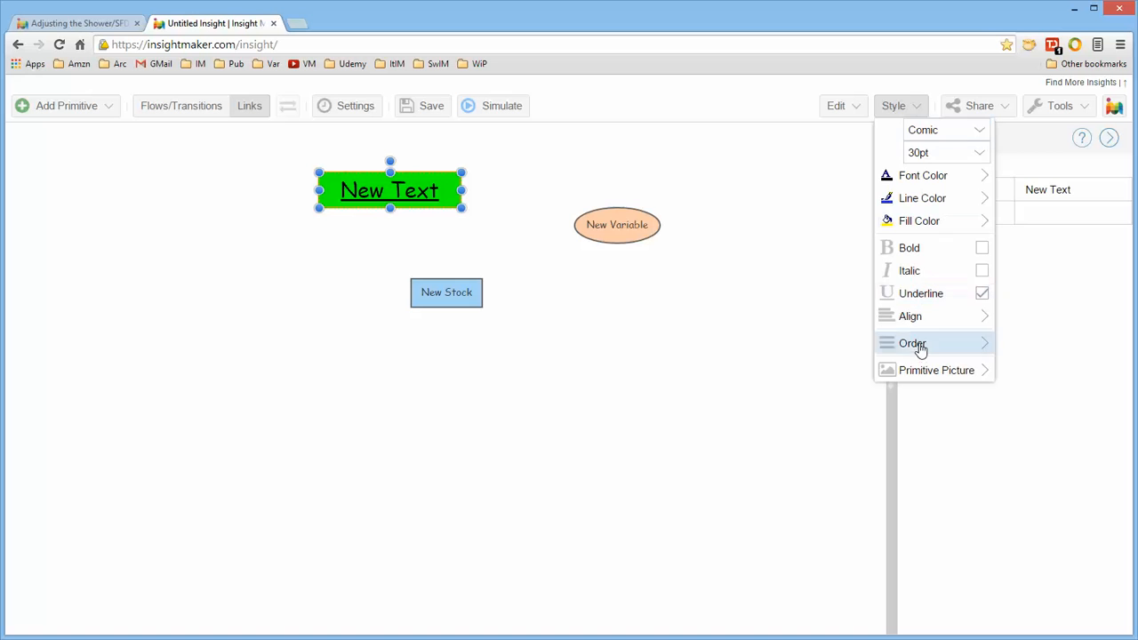
pyautogui.rightClick(434, 185)
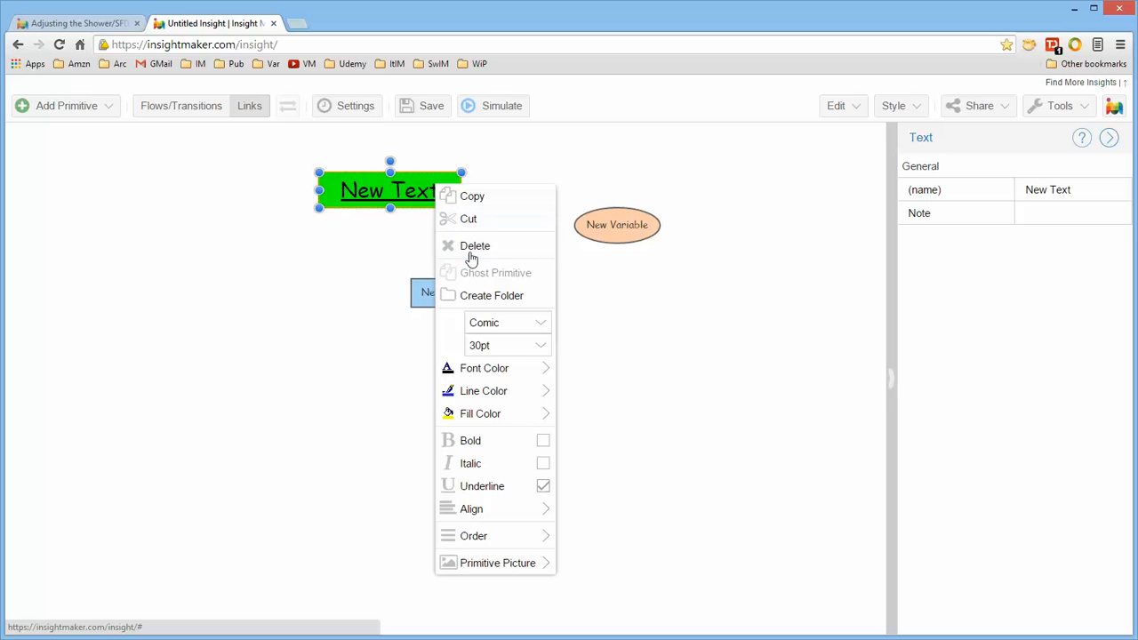
pyautogui.click(485, 324)
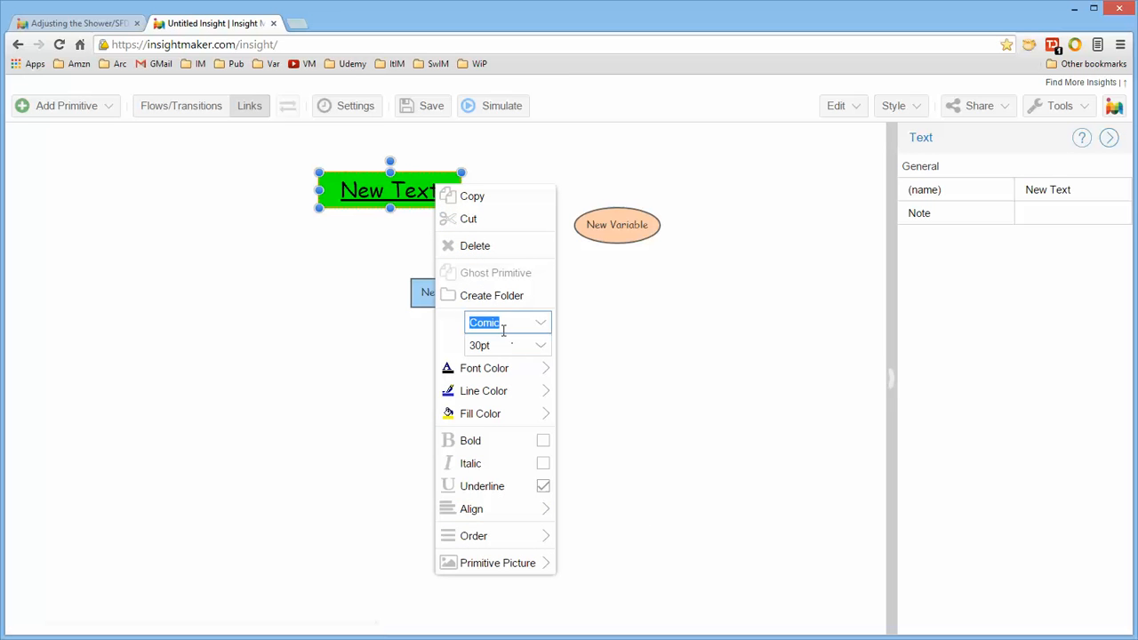
pyautogui.click(687, 357)
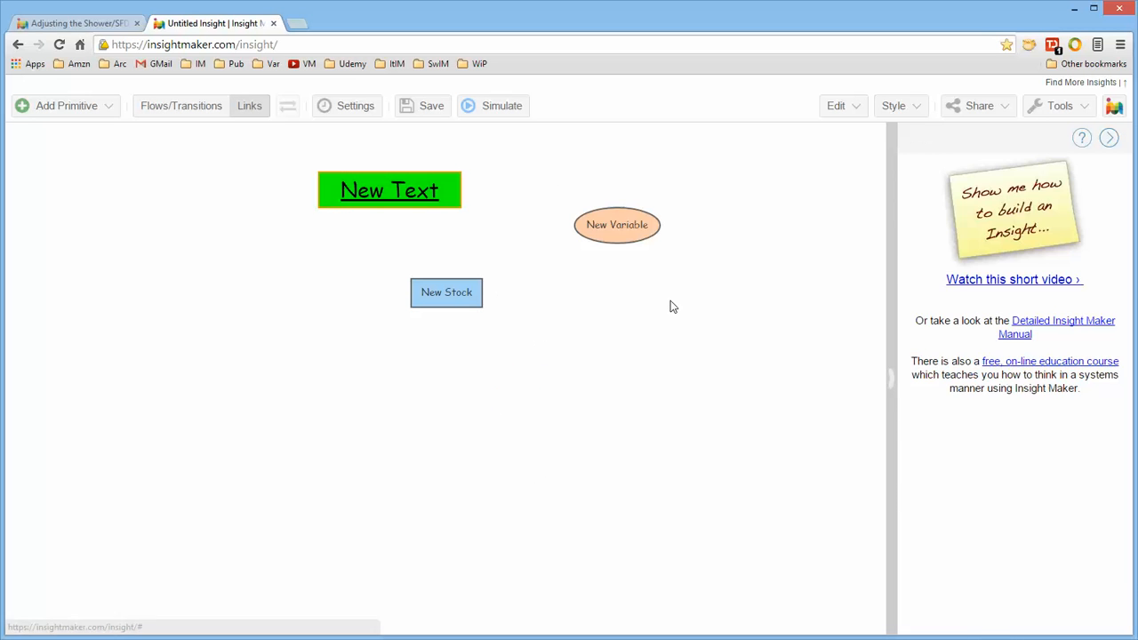
pyautogui.rightClick(620, 223)
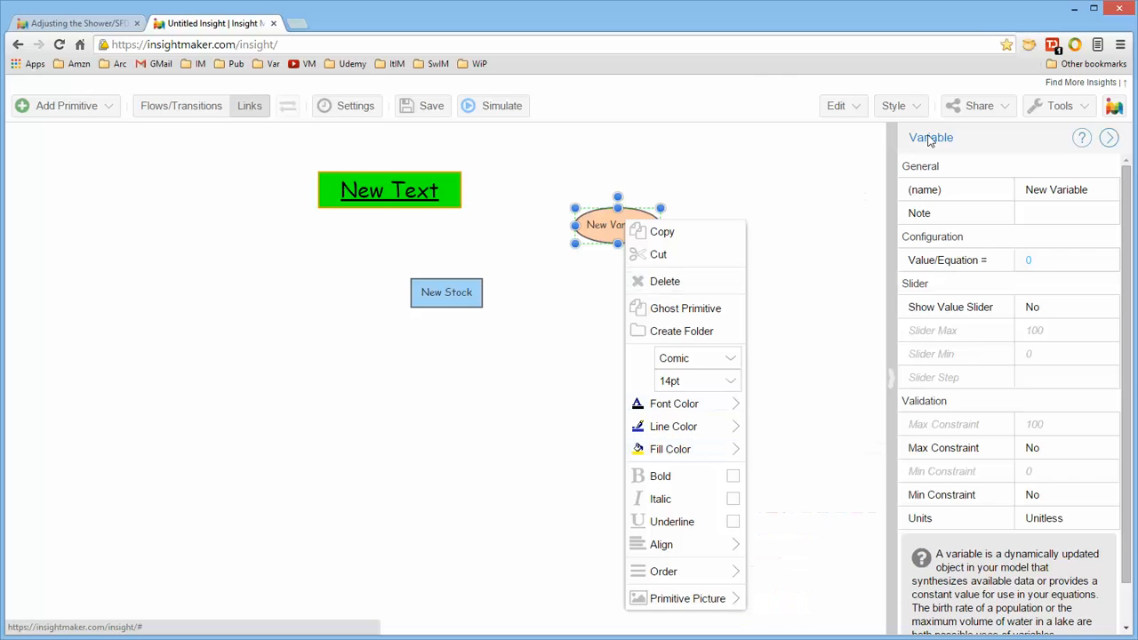
pyautogui.click(284, 350)
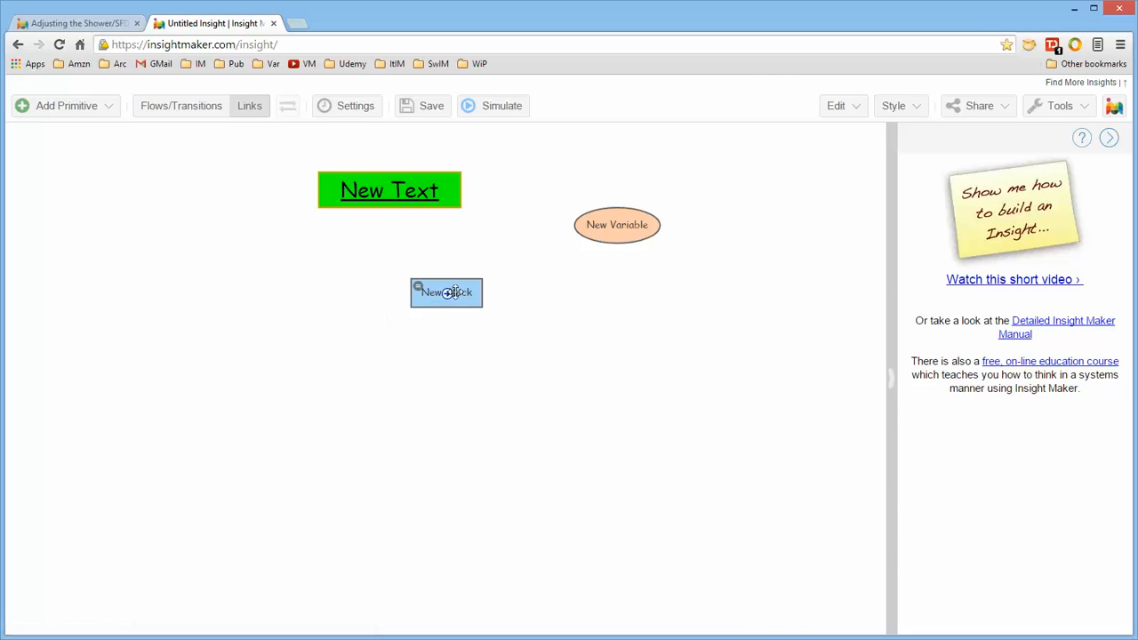
# Move the stock left and set its label position to top.
pyautogui.moveTo(420, 293); pyautogui.dragTo(305, 306)
pyautogui.rightClick(308, 305)
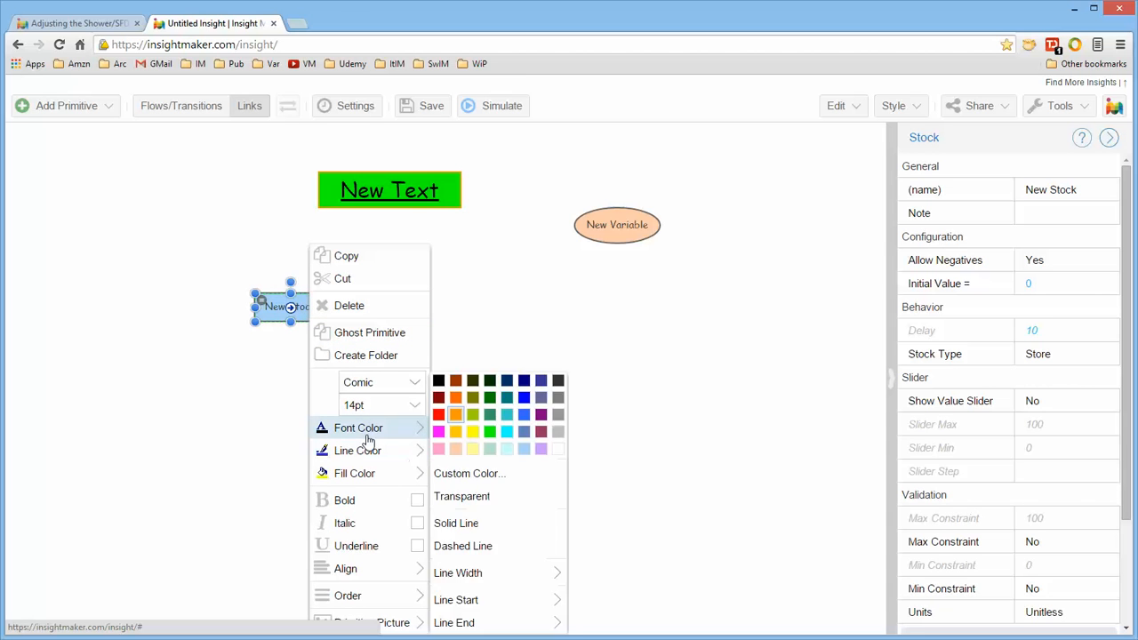
pyautogui.moveTo(369, 430)
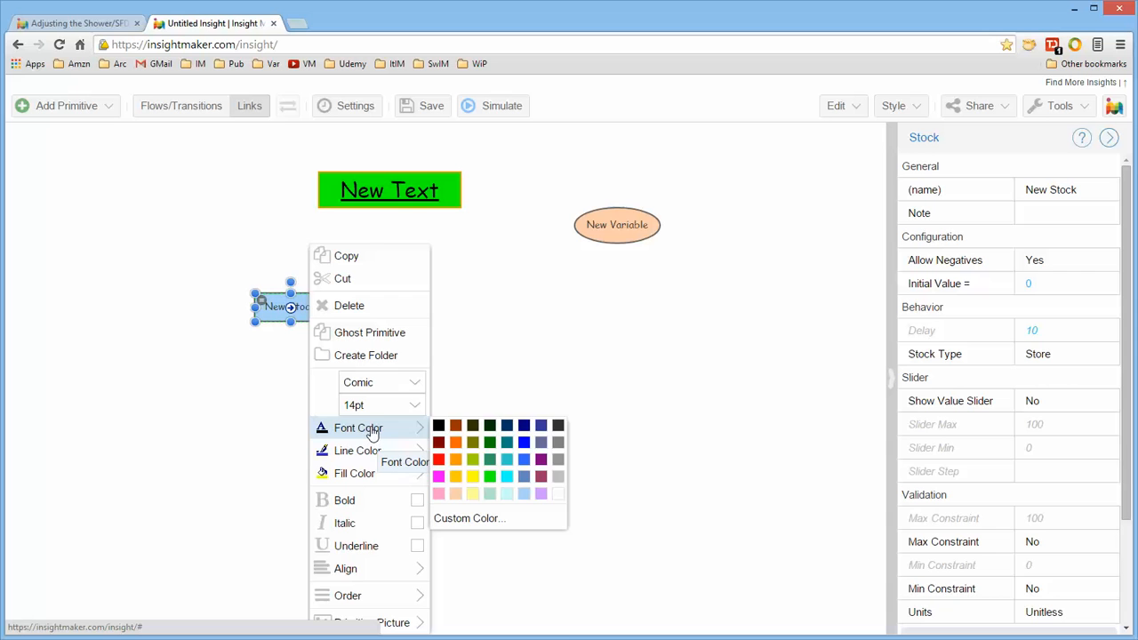
pyautogui.moveTo(369, 455)
pyautogui.moveTo(365, 481)
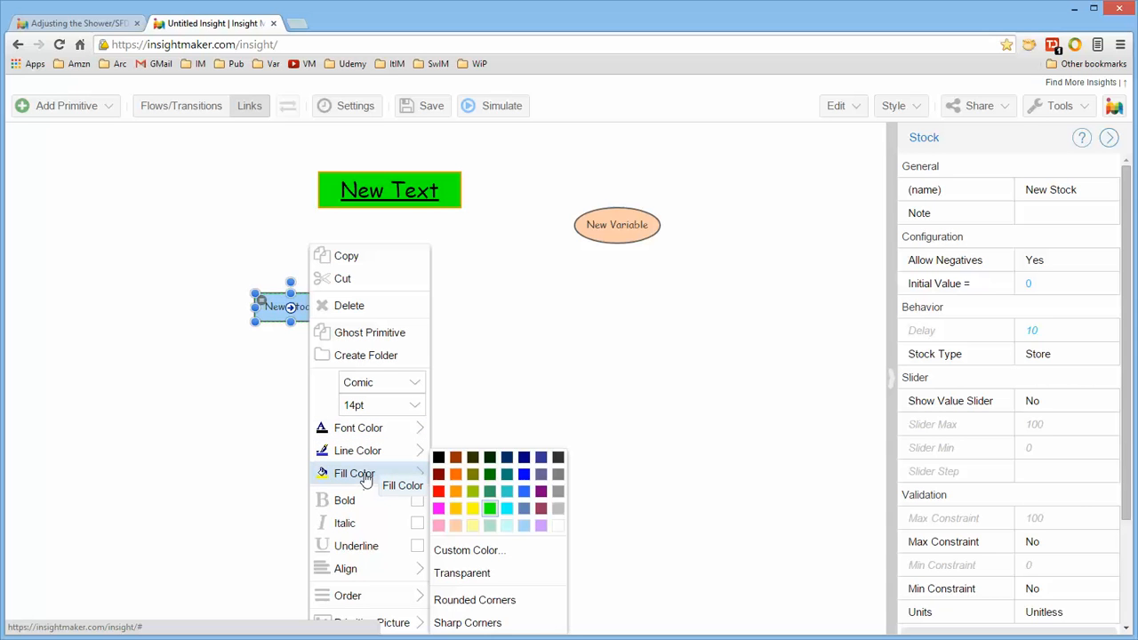
pyautogui.click(389, 383)
pyautogui.click(394, 406)
pyautogui.click(394, 391)
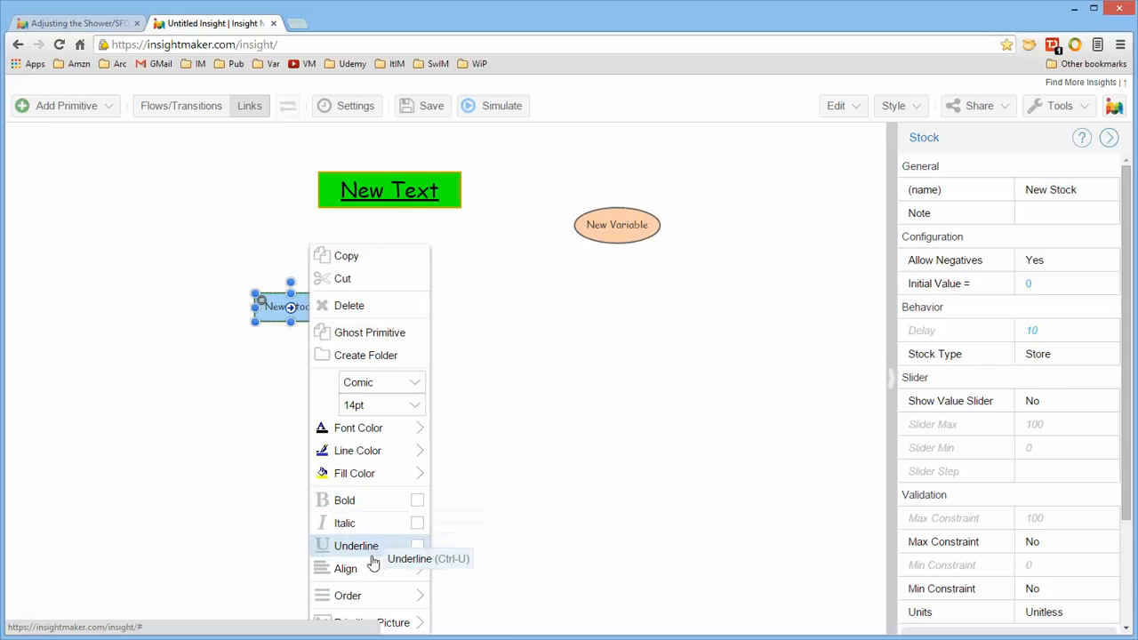
pyautogui.moveTo(395, 577)
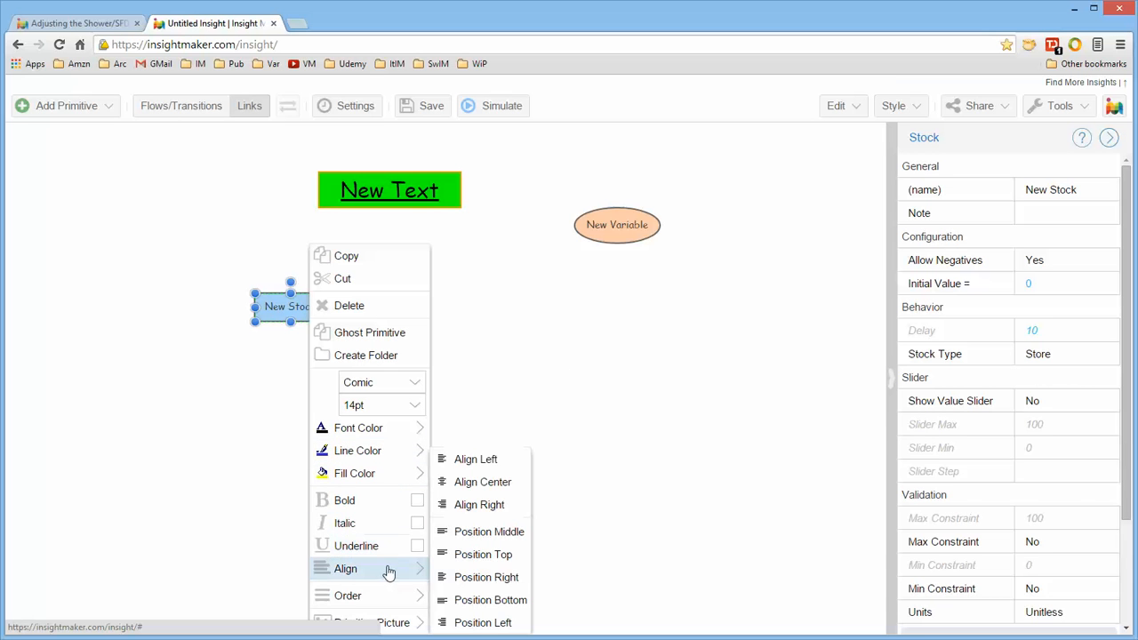
pyautogui.click(509, 554)
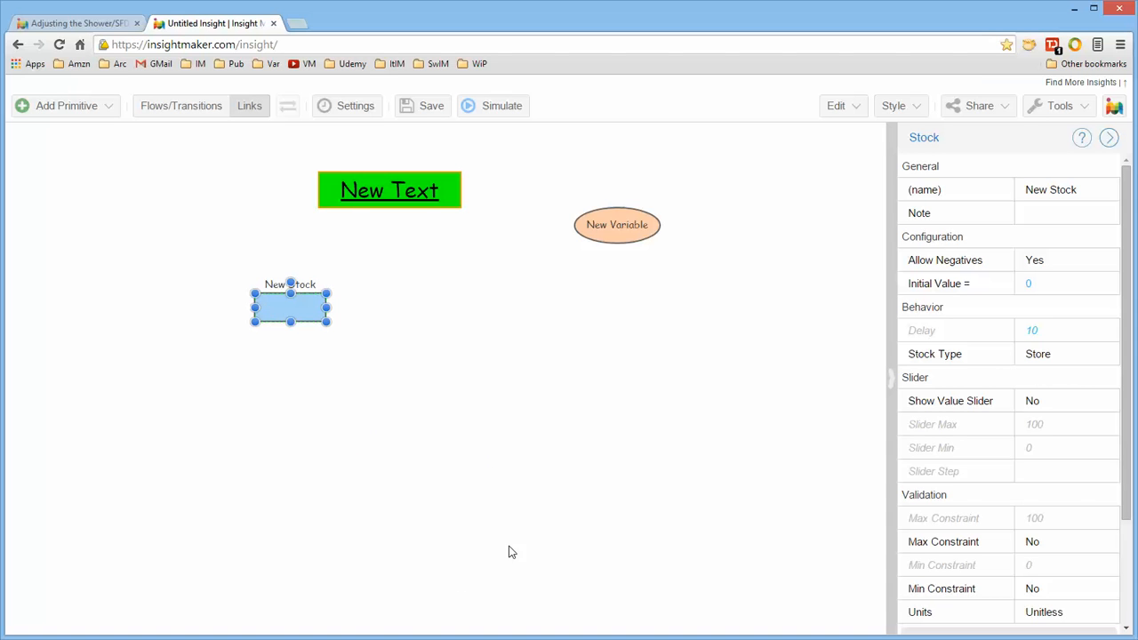
# Set the stock's label position to bottom.
pyautogui.rightClick(305, 313)
pyautogui.moveTo(364, 598)
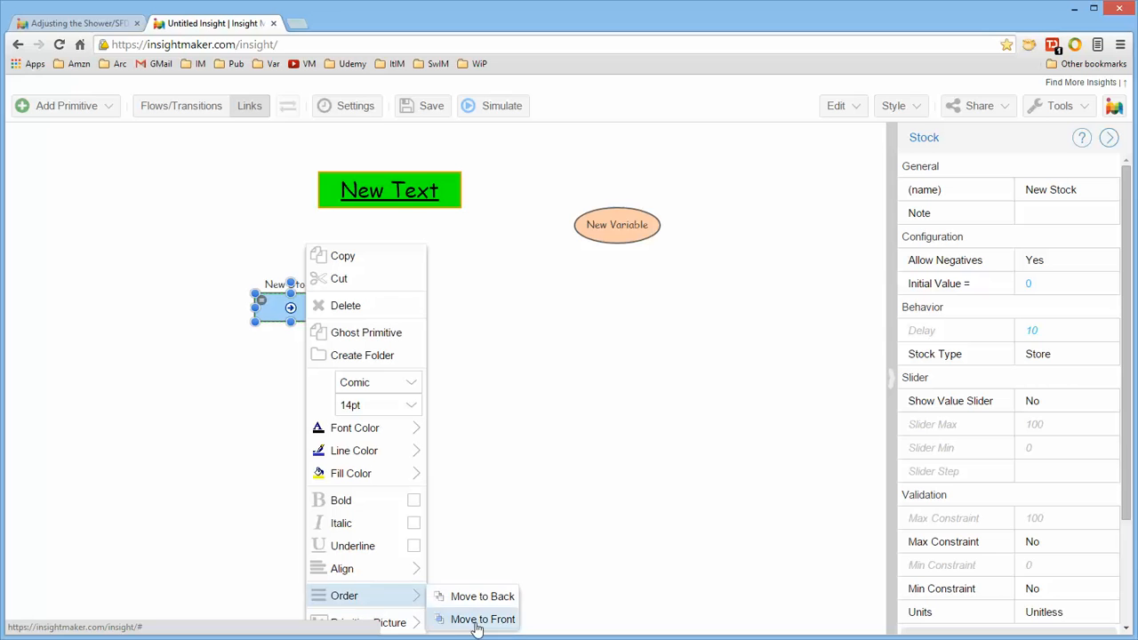
pyautogui.moveTo(374, 569)
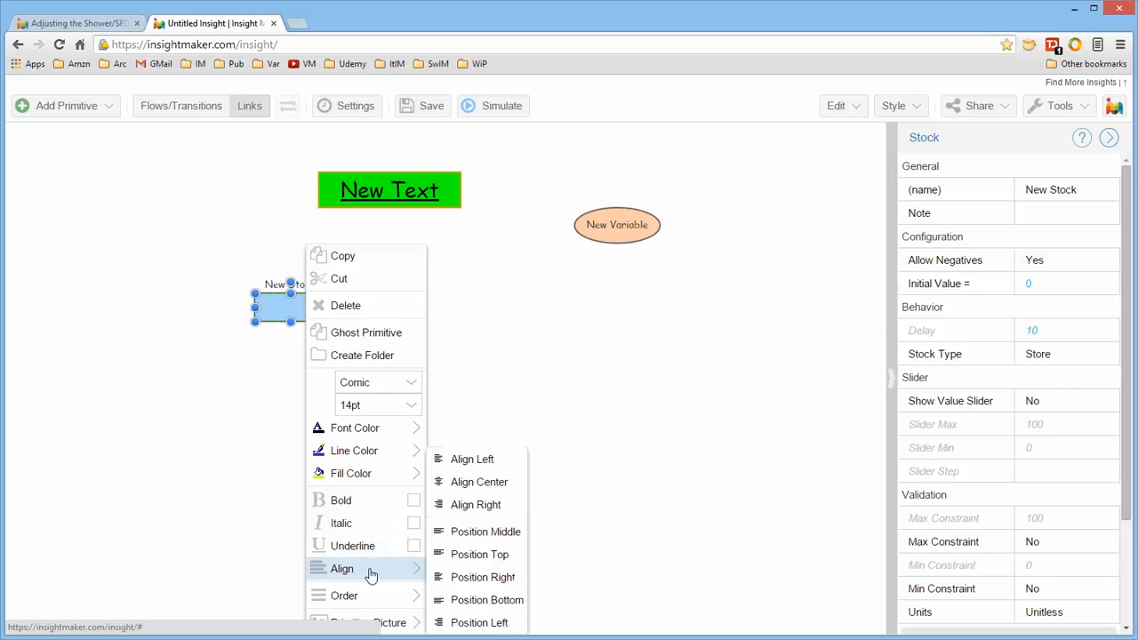
pyautogui.click(484, 608)
# Resize the stock into a larger box and shift it right.
pyautogui.moveTo(307, 313); pyautogui.dragTo(342, 308)
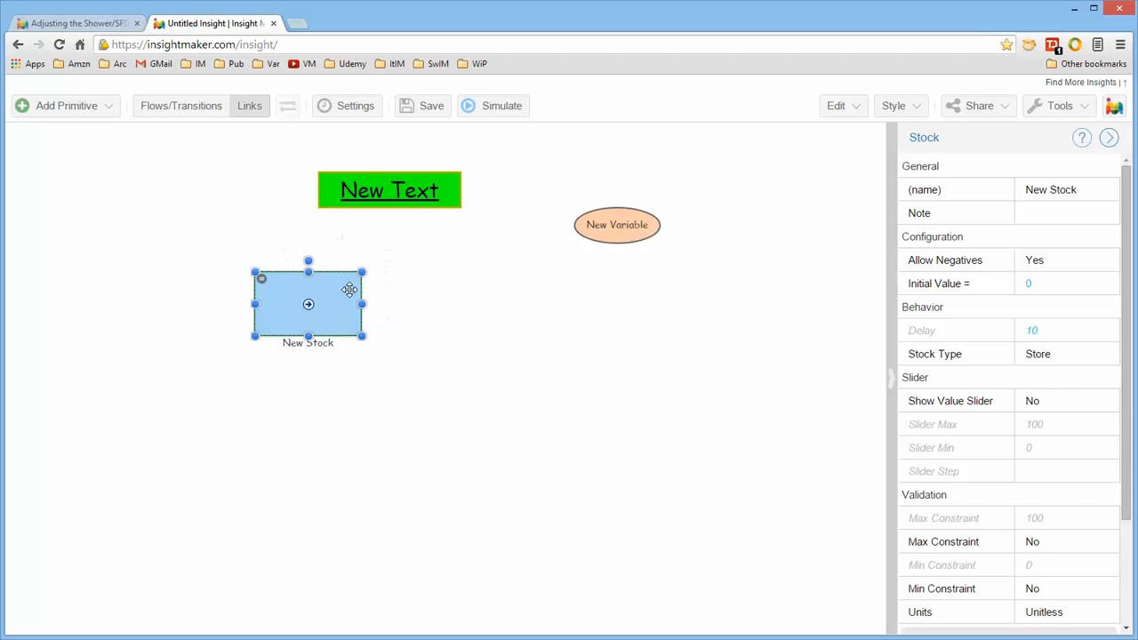
pyautogui.moveTo(306, 258)
pyautogui.mouseDown()
pyautogui.moveTo(269, 262)
pyautogui.moveTo(316, 258)
pyautogui.mouseUp()
pyautogui.moveTo(357, 340); pyautogui.dragTo(392, 343)
pyautogui.click(476, 308)
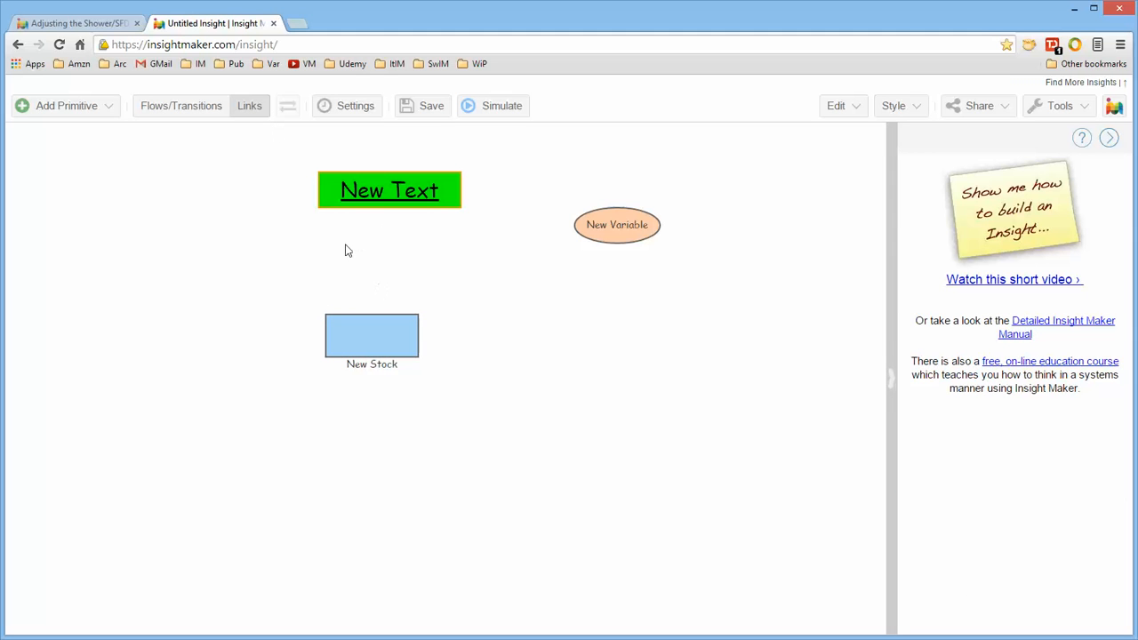
# Draw a flow from the stock's left side and reverse its direction so it enters the stock.
pyautogui.click(182, 106)
pyautogui.moveTo(371, 343); pyautogui.dragTo(142, 338)
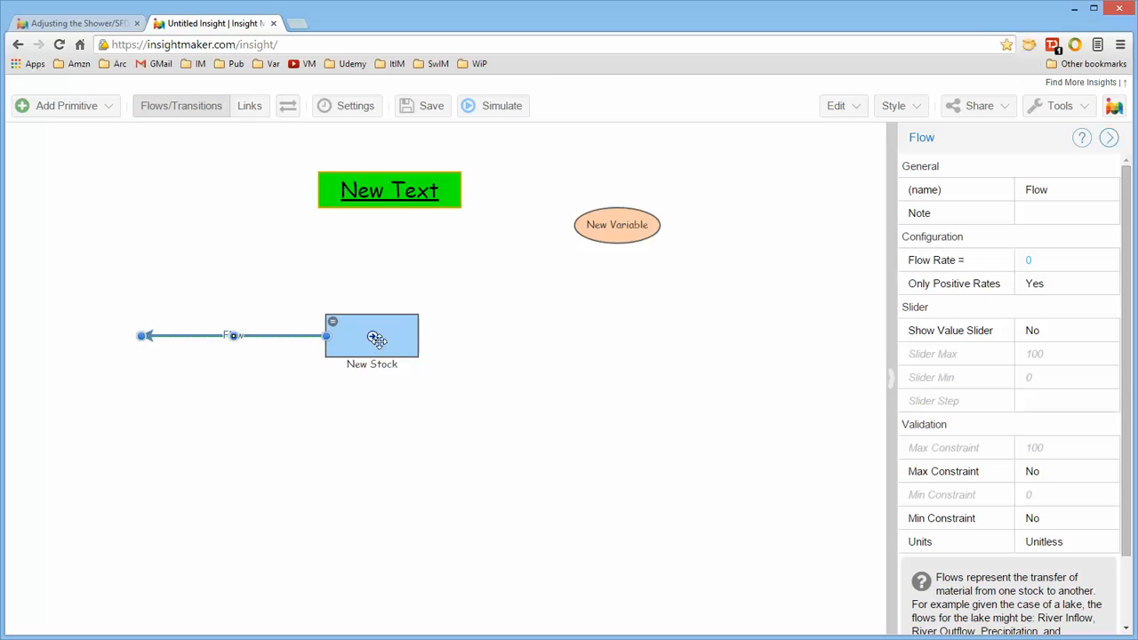
pyautogui.click(253, 106)
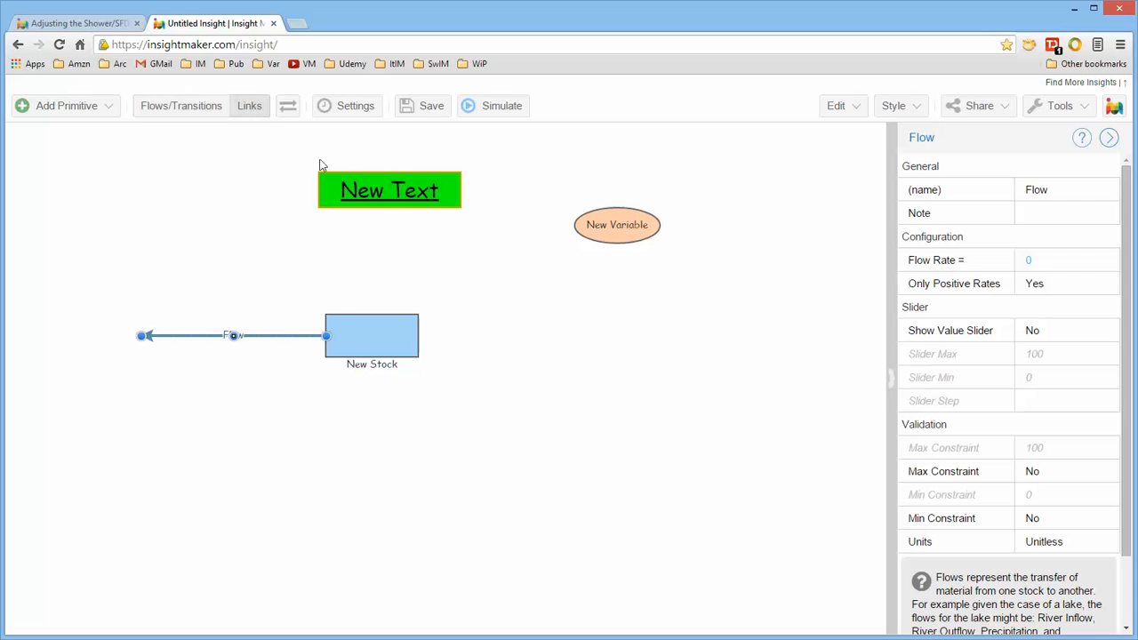
pyautogui.click(287, 107)
# Draw a link from the variable to the stock and change its line style to solid.
pyautogui.moveTo(613, 229); pyautogui.dragTo(383, 335)
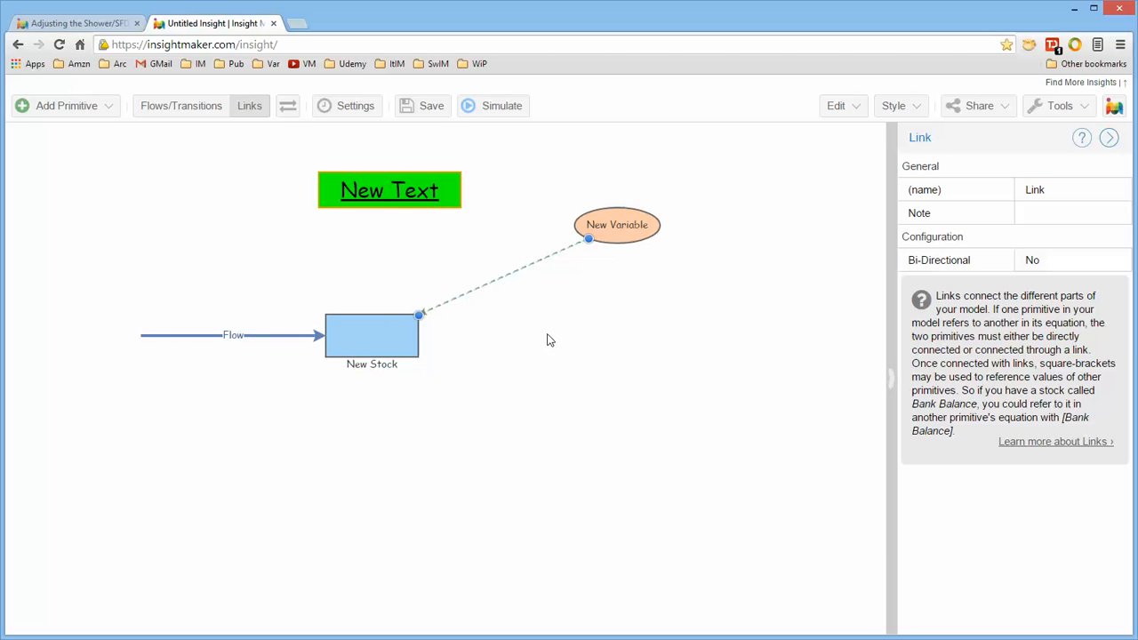
pyautogui.rightClick(512, 275)
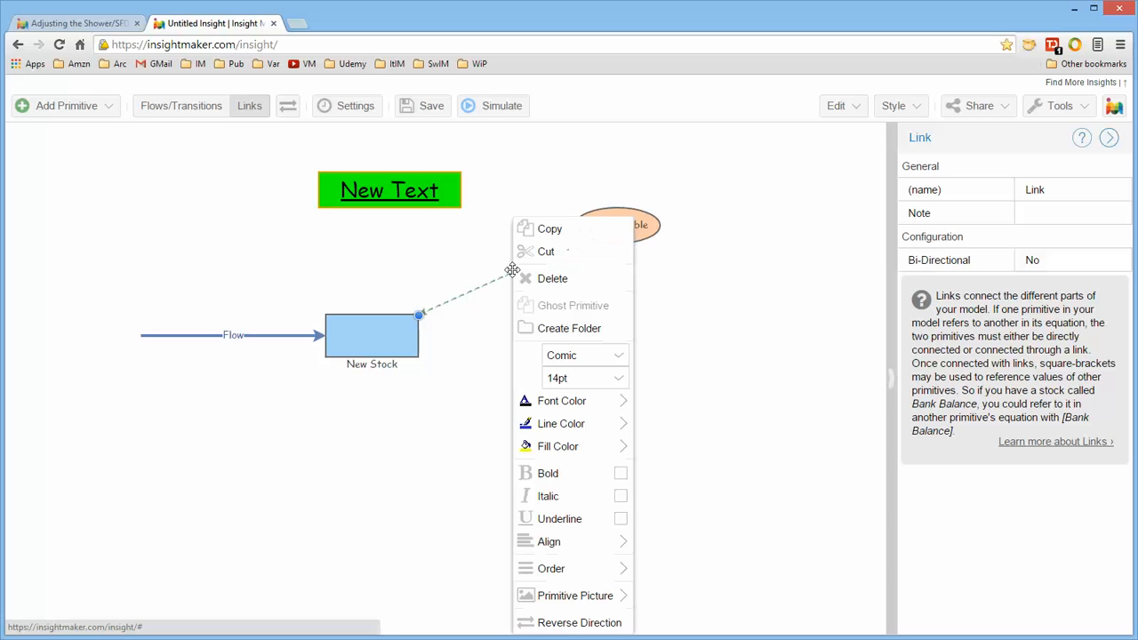
pyautogui.moveTo(572, 576)
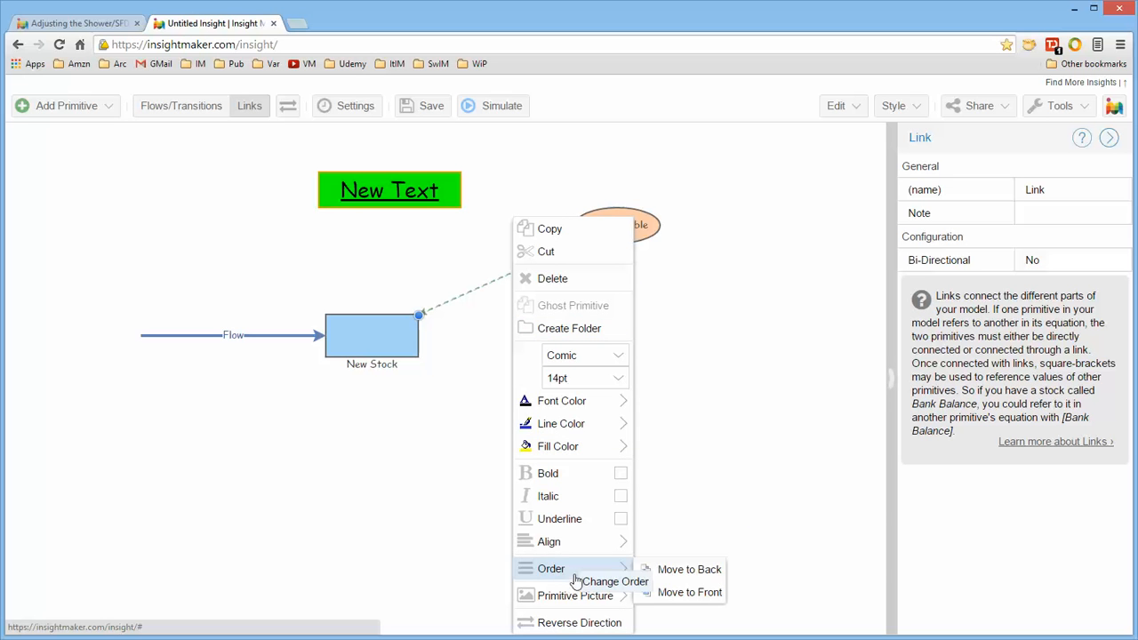
pyautogui.moveTo(587, 430)
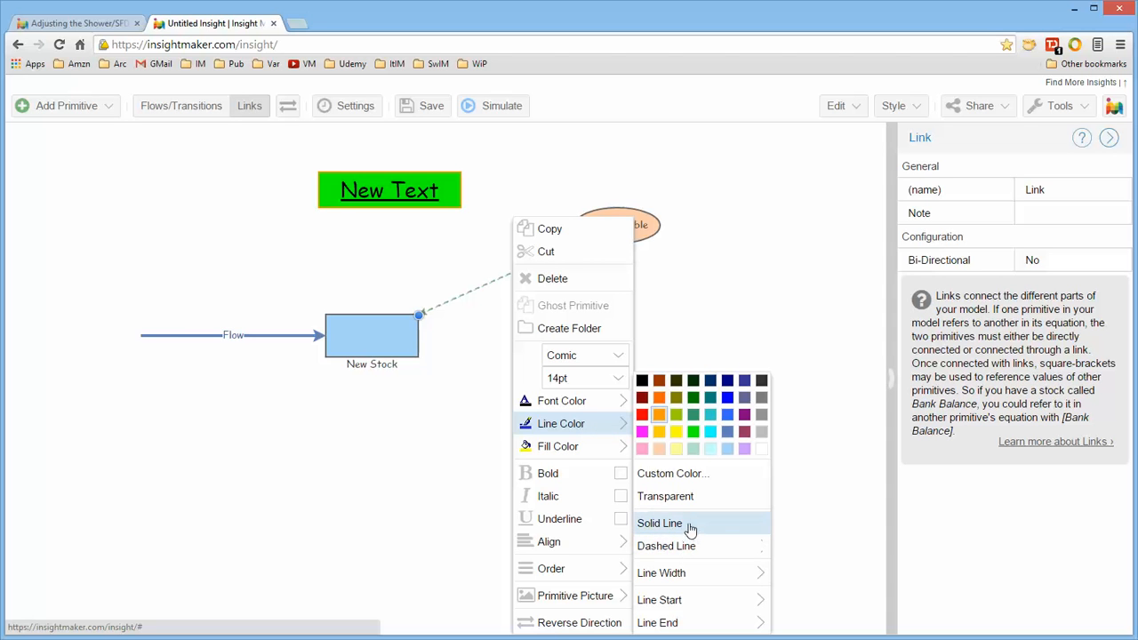
pyautogui.click(682, 531)
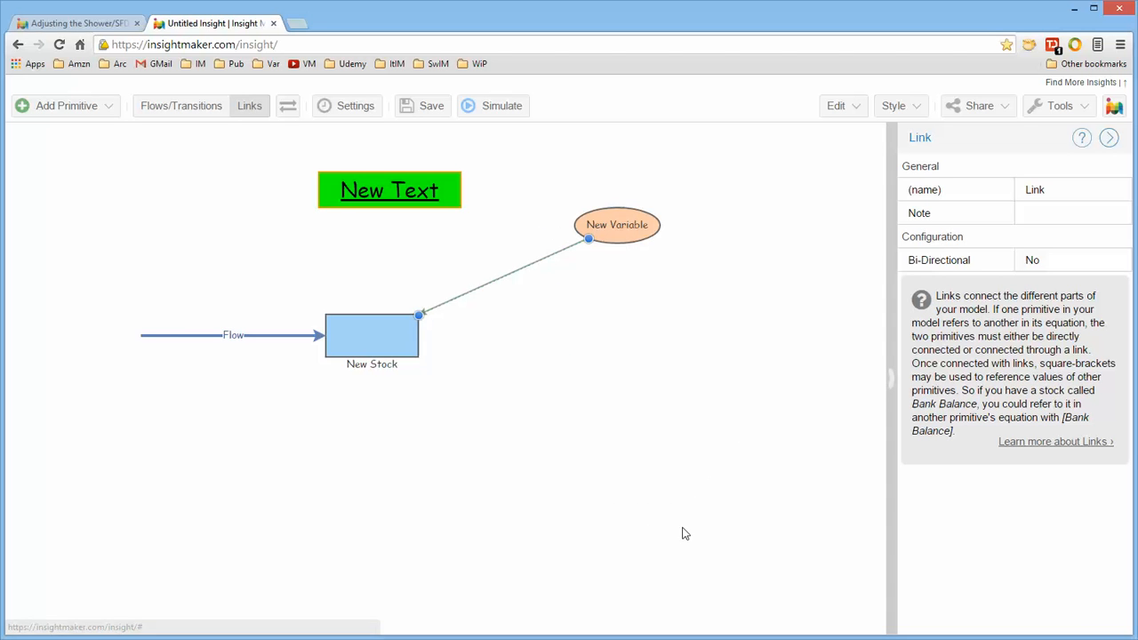
# Set the link's line width to 6 and its line colour to teal.
pyautogui.rightClick(529, 265)
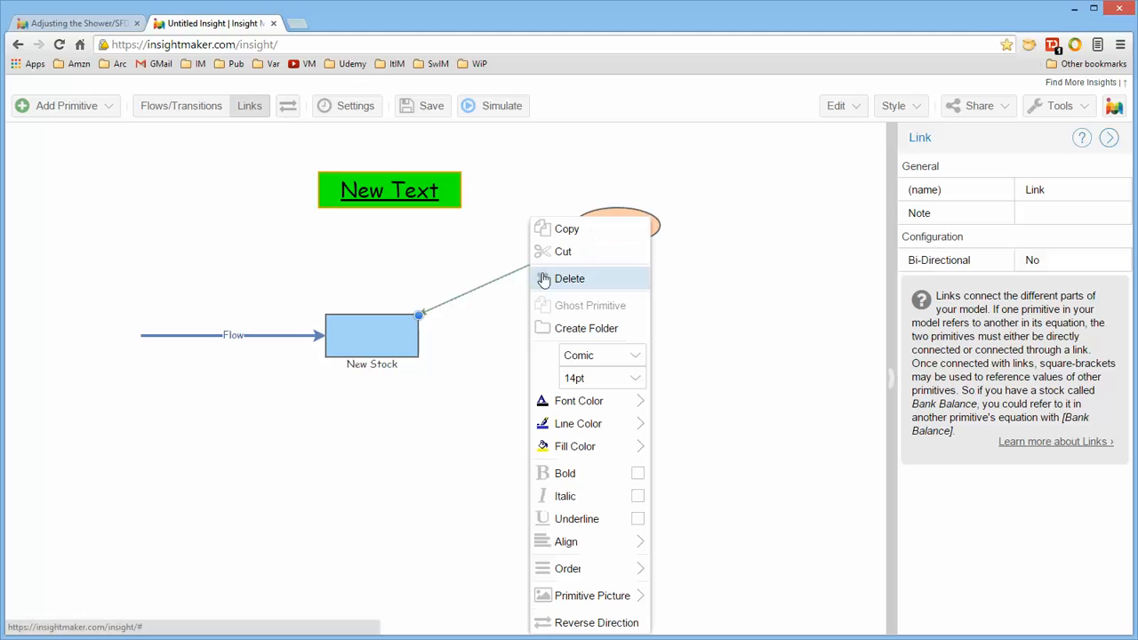
pyautogui.moveTo(591, 424)
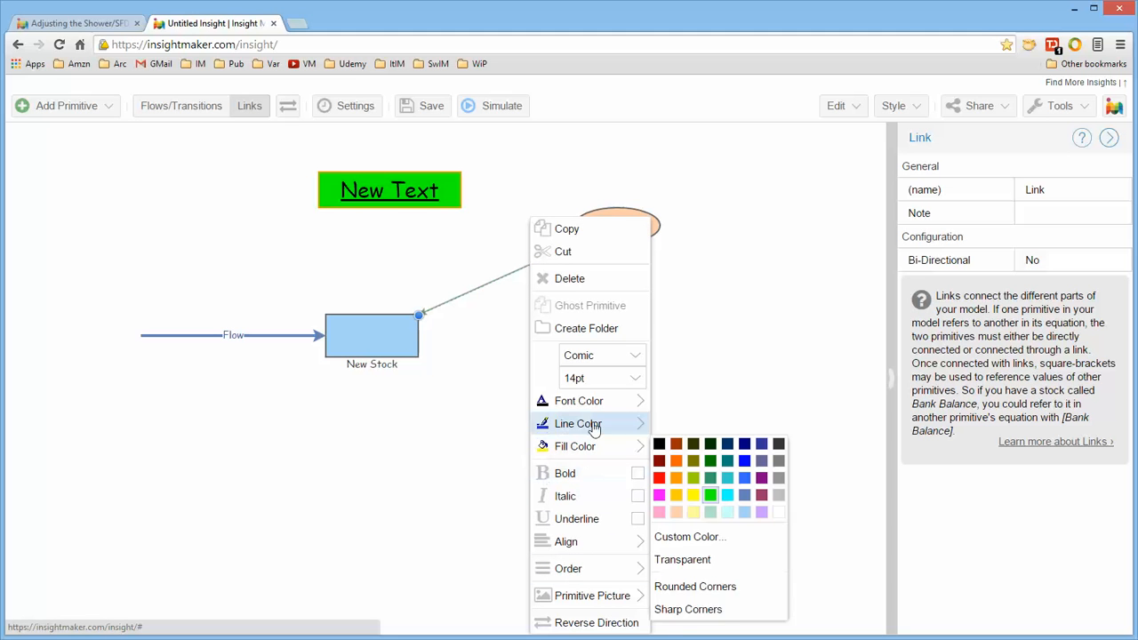
pyautogui.moveTo(681, 576)
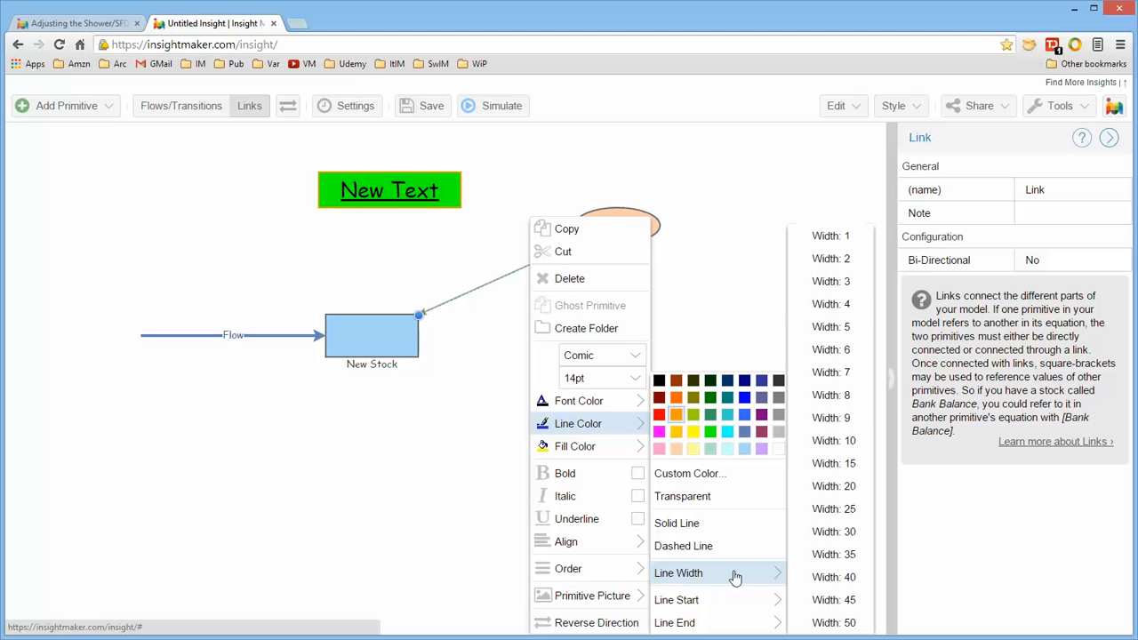
pyautogui.click(827, 349)
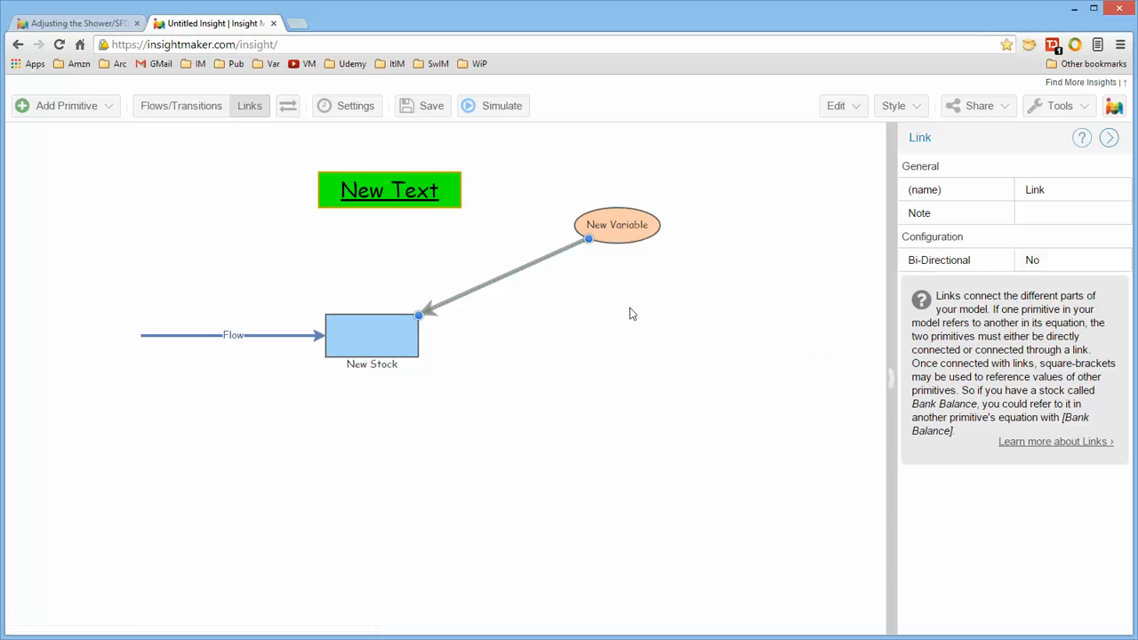
pyautogui.rightClick(533, 263)
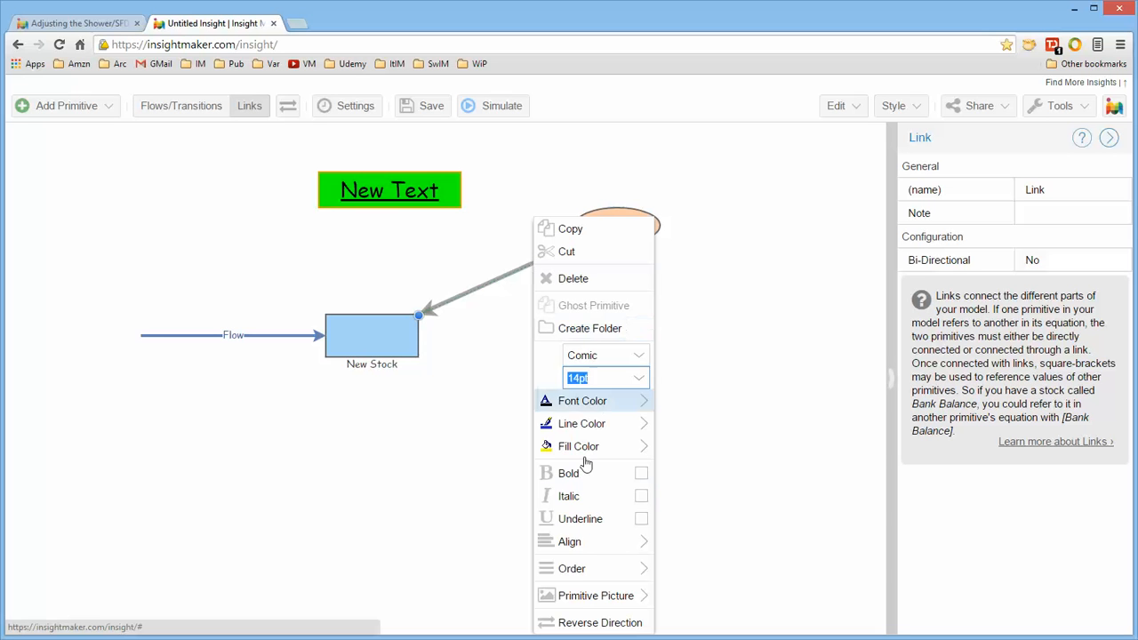
pyautogui.moveTo(594, 423)
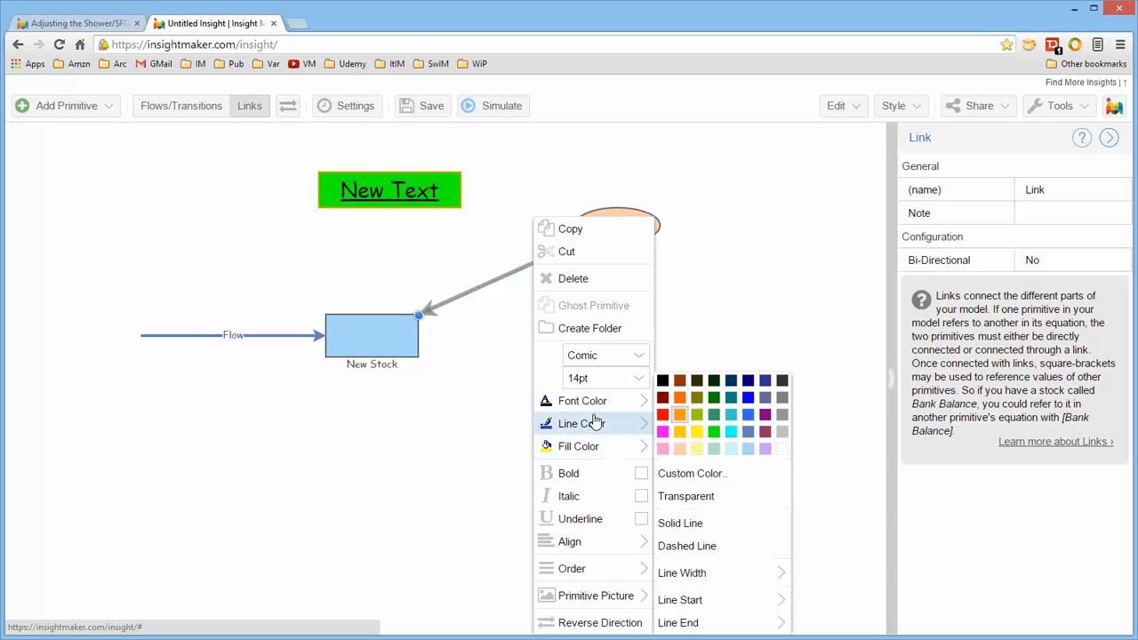
pyautogui.click(732, 416)
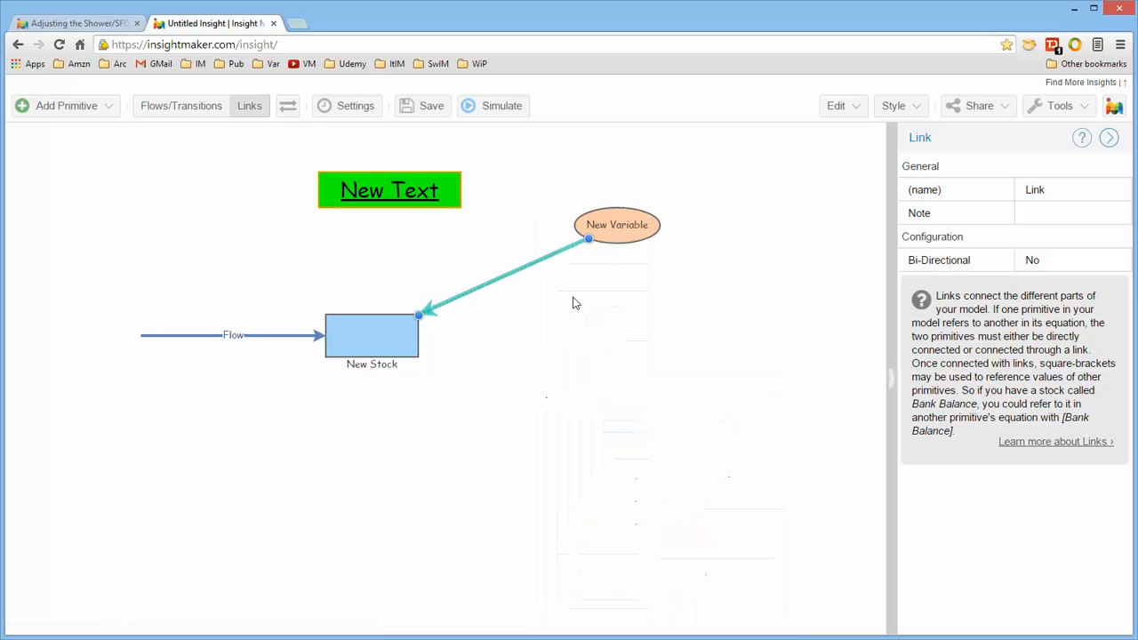
# Bend the link into an S-shaped curve with its control points and move the variable down and right.
pyautogui.click(517, 274)
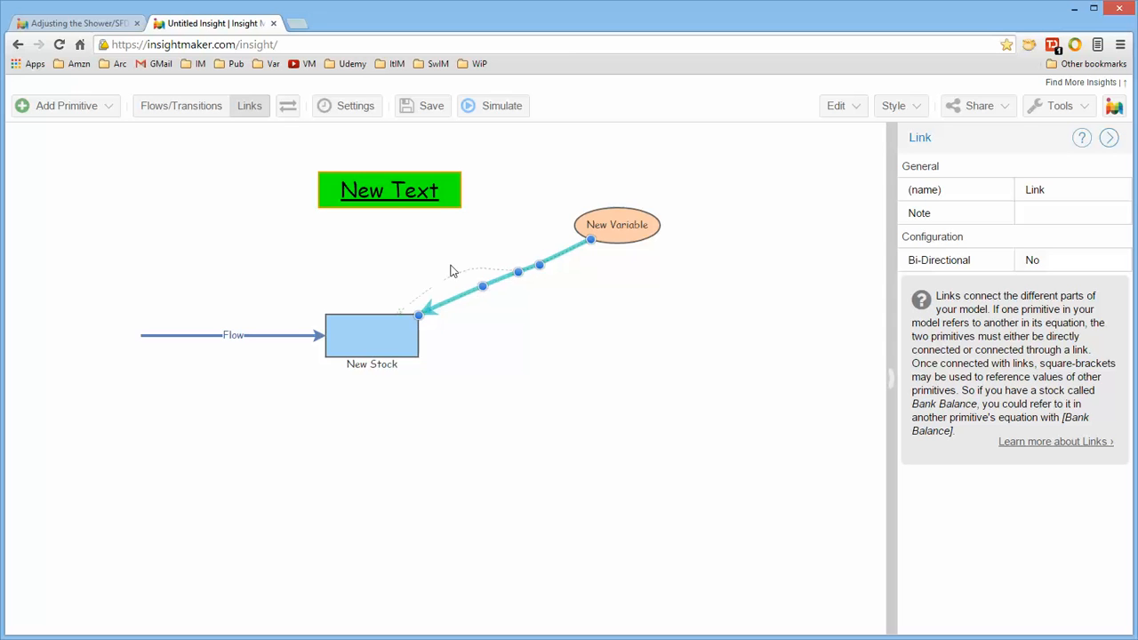
pyautogui.moveTo(450, 271); pyautogui.dragTo(447, 259)
pyautogui.moveTo(520, 281); pyautogui.dragTo(519, 311)
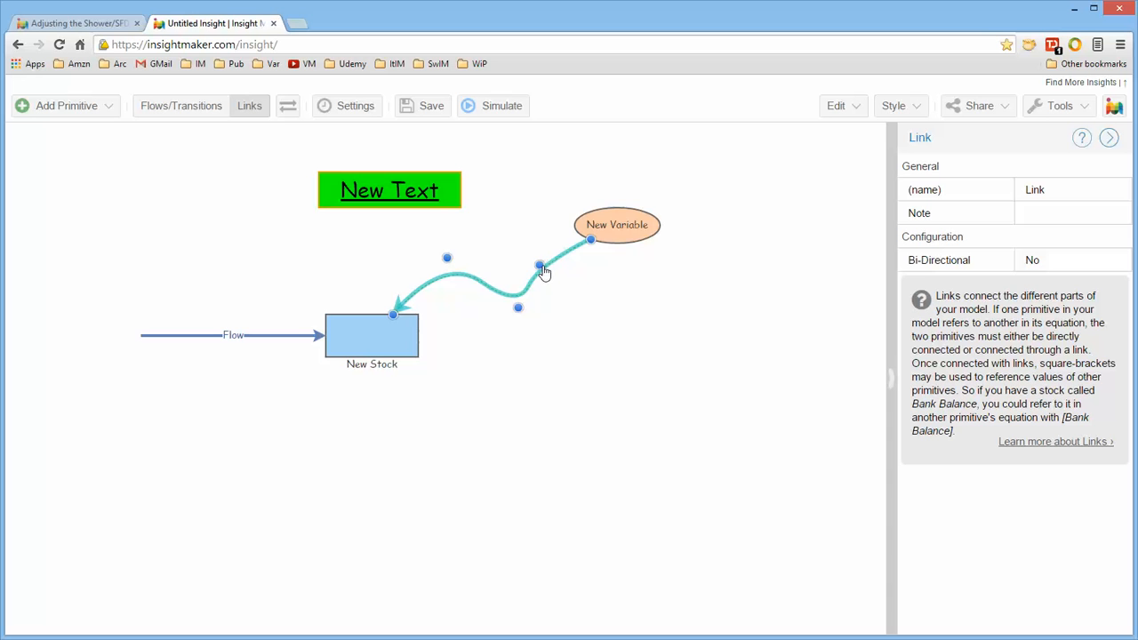
pyautogui.moveTo(542, 267); pyautogui.dragTo(531, 224)
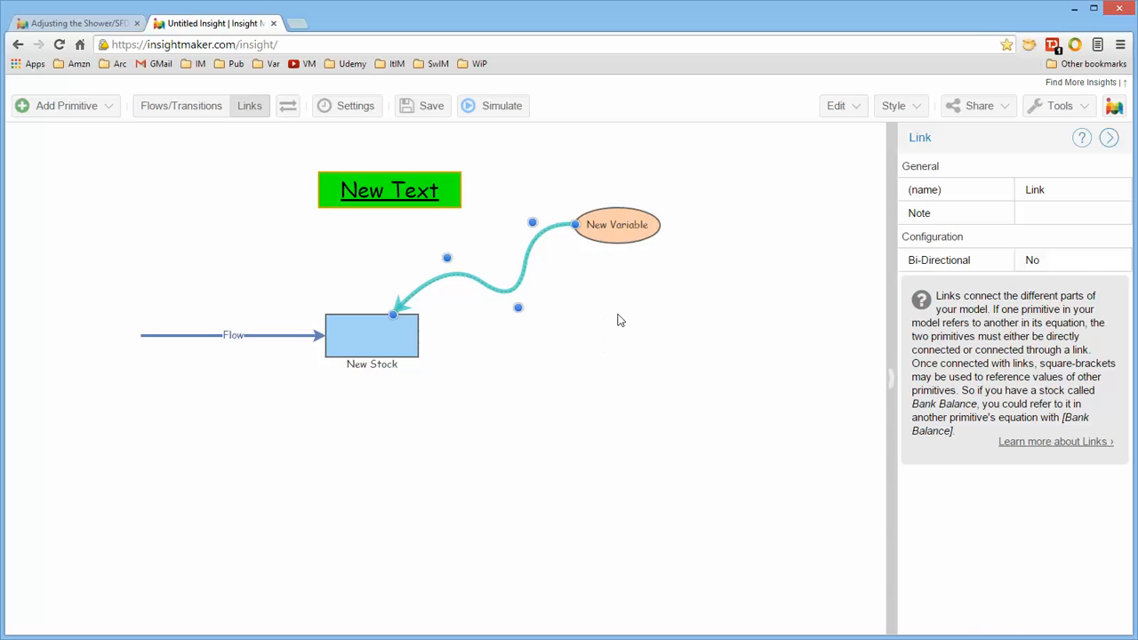
pyautogui.moveTo(628, 224); pyautogui.dragTo(675, 260)
pyautogui.click(603, 338)
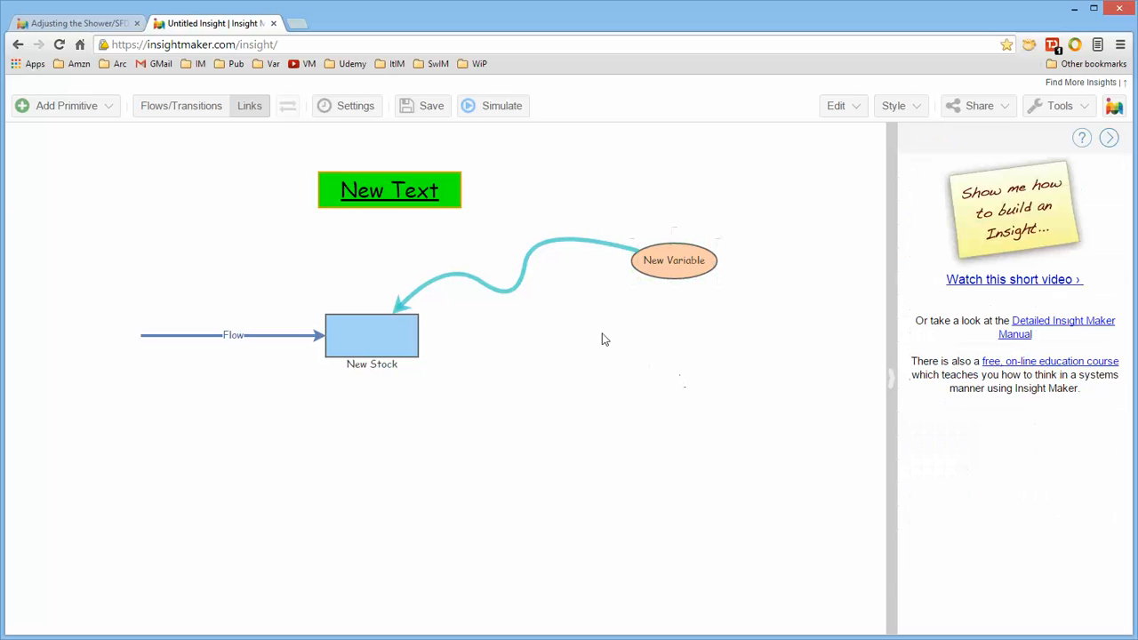
# Give the stock the built-in house picture and enlarge it downward.
pyautogui.click(527, 265)
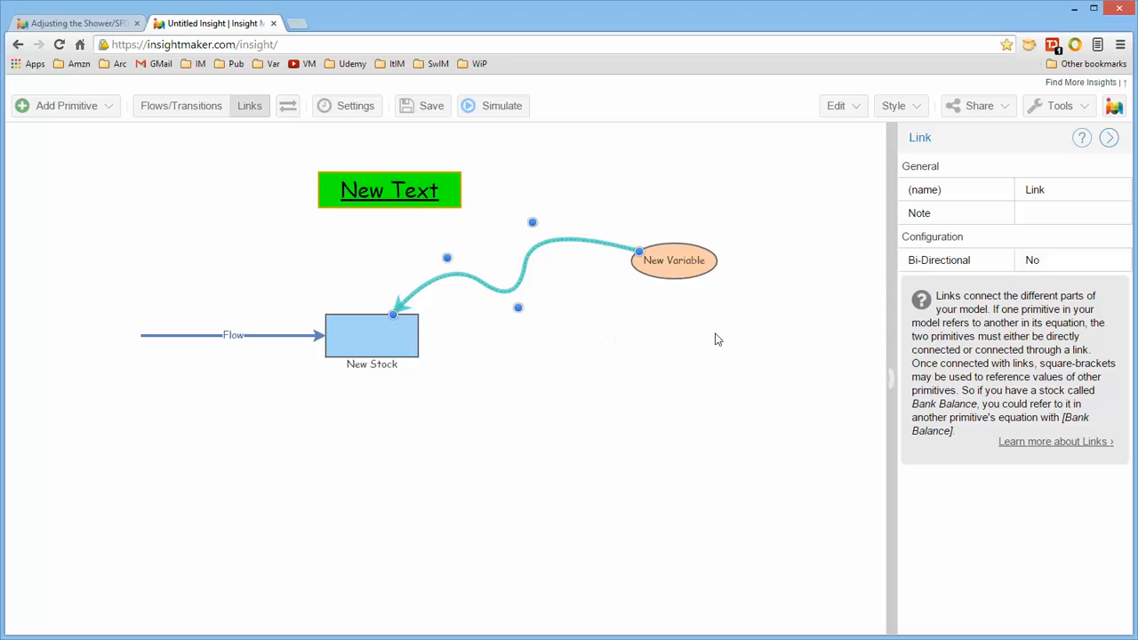
pyautogui.rightClick(408, 338)
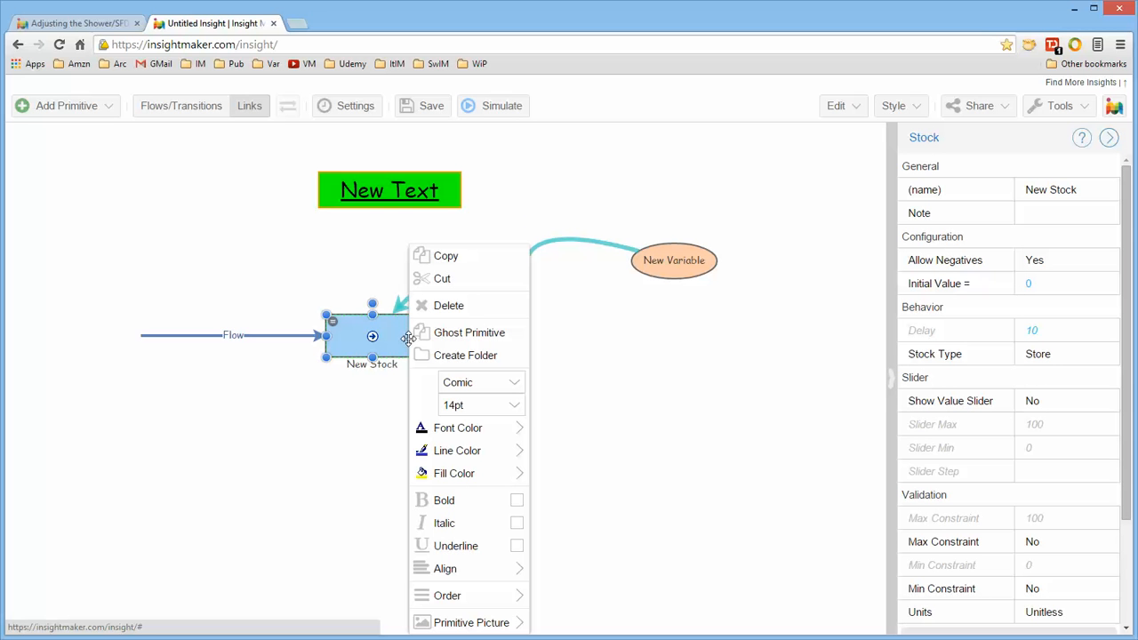
pyautogui.moveTo(474, 620)
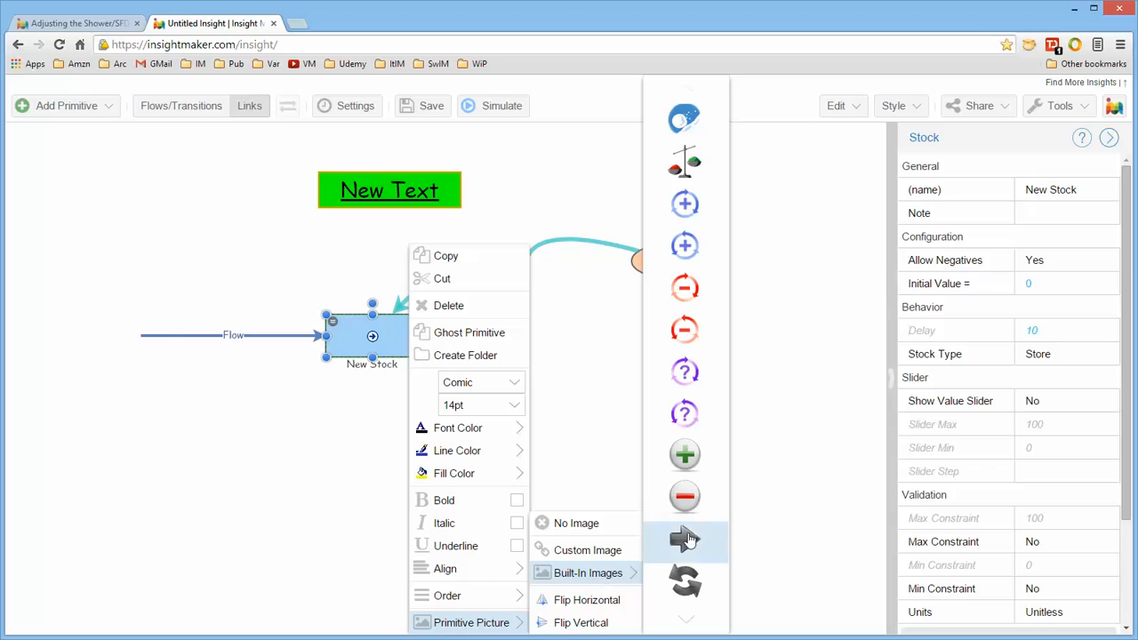
pyautogui.click(692, 625)
pyautogui.click(693, 625)
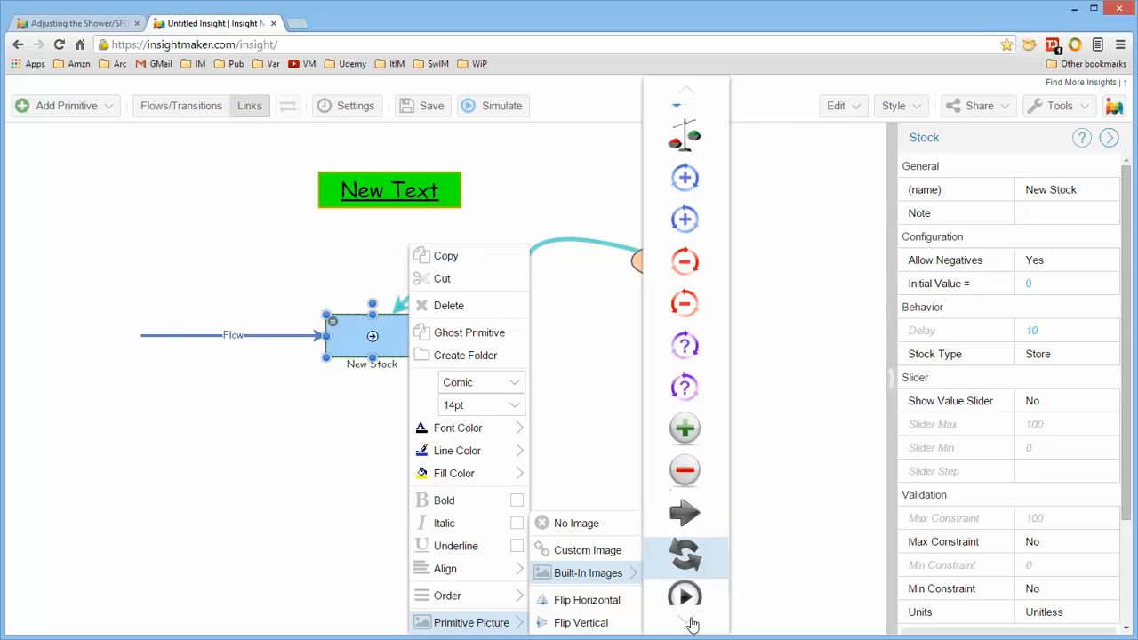
pyautogui.click(693, 625)
pyautogui.click(692, 625)
pyautogui.click(693, 625)
pyautogui.click(693, 625)
pyautogui.click(693, 625)
pyautogui.click(693, 625)
pyautogui.click(692, 625)
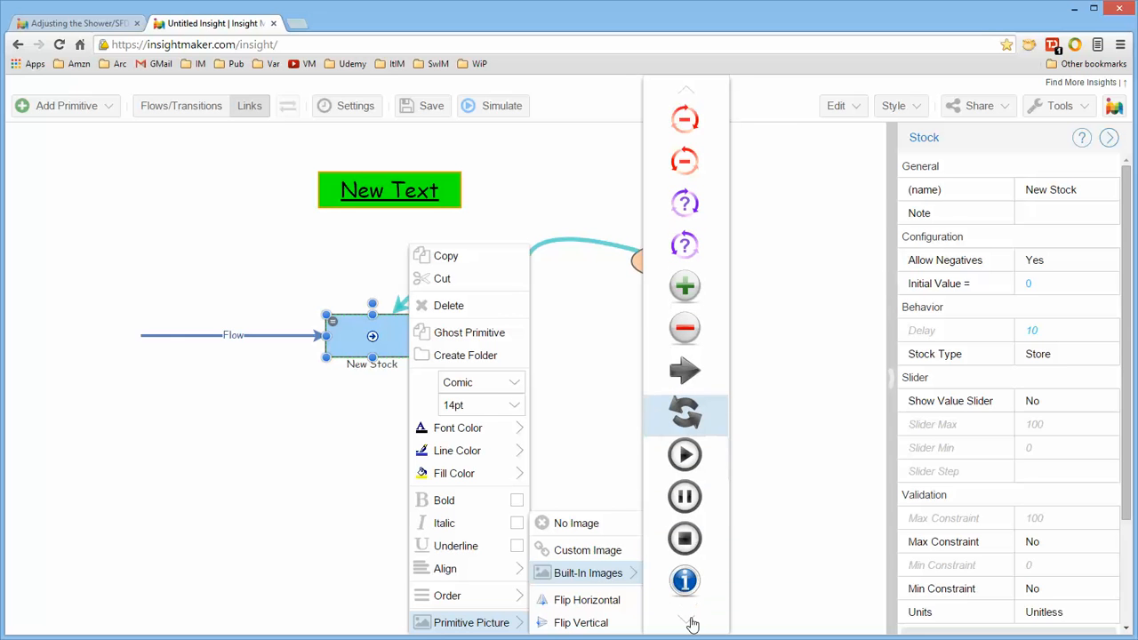
pyautogui.click(693, 625)
pyautogui.click(693, 625)
pyautogui.click(692, 625)
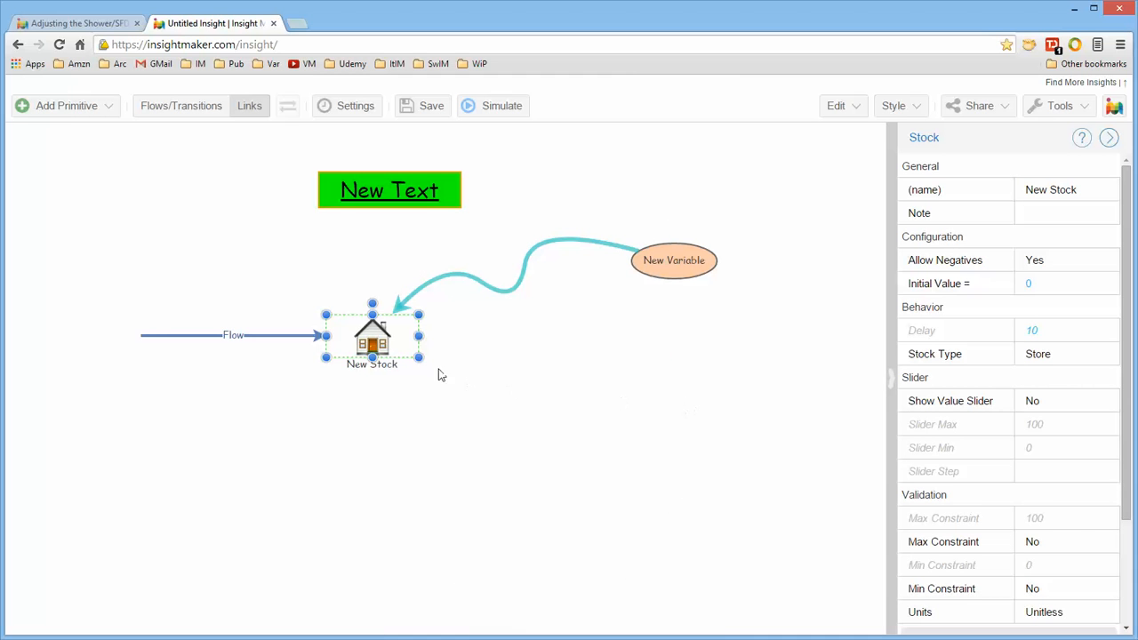
pyautogui.moveTo(418, 356); pyautogui.dragTo(421, 406)
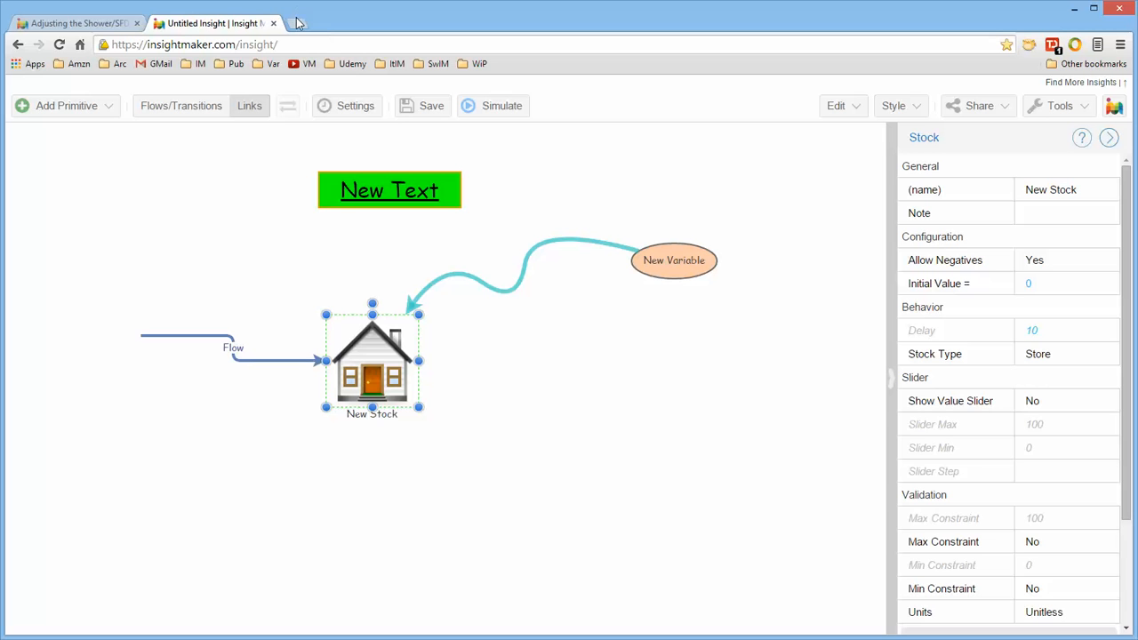
# Open a new browser tab and search Google for percent.
pyautogui.click(295, 23)
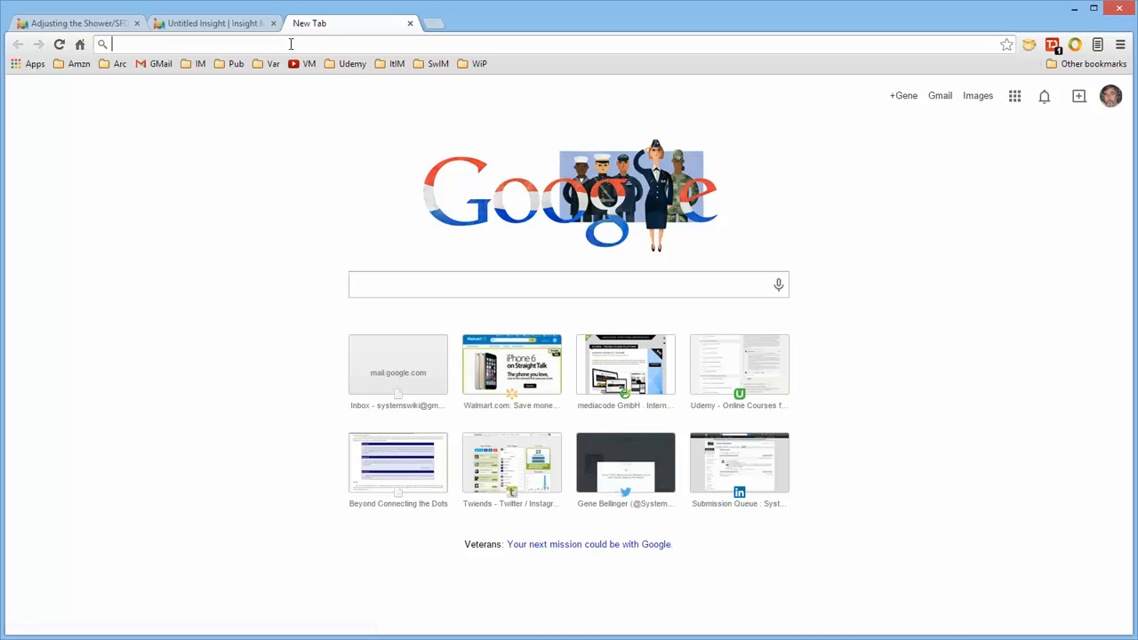
pyautogui.write('er')
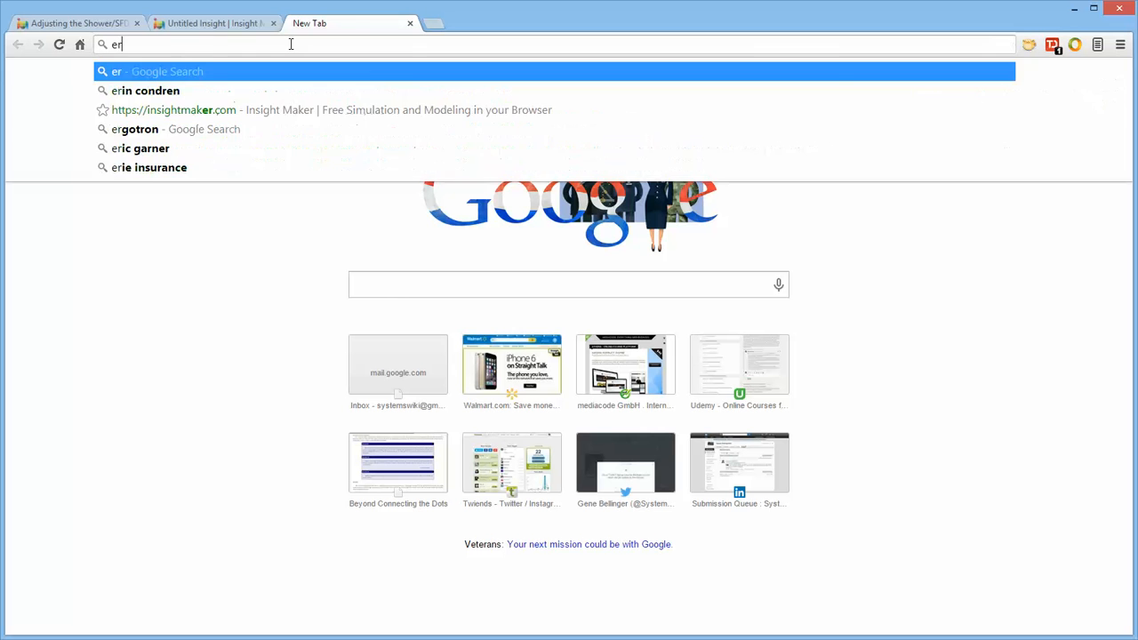
pyautogui.press('BackSpace')
pyautogui.press('BackSpace')
pyautogui.write('percent')
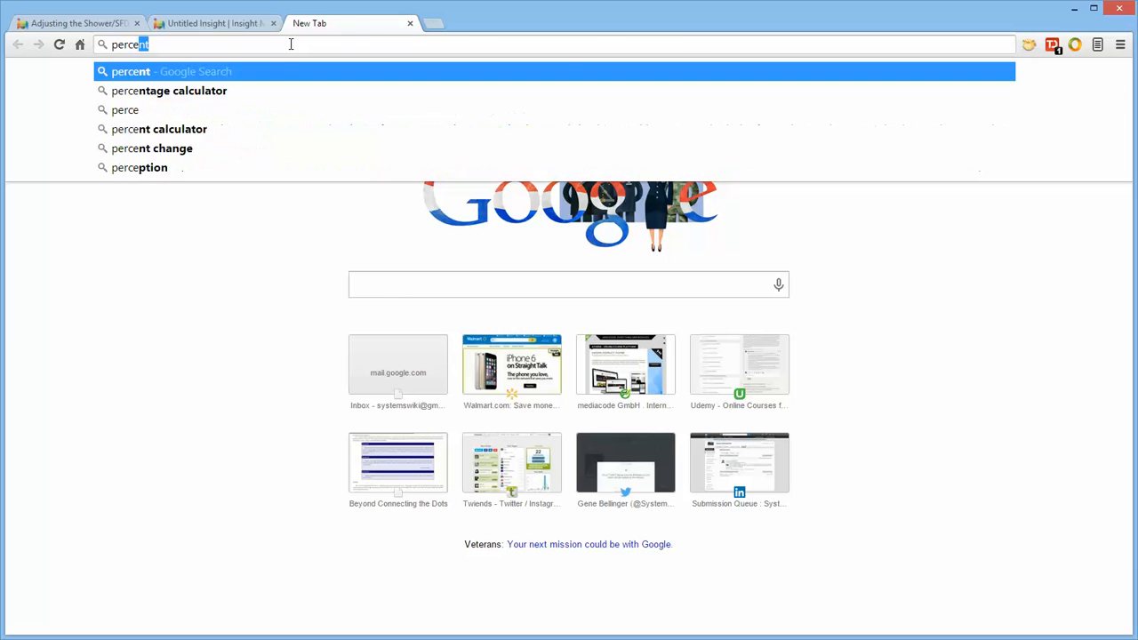
pyautogui.press('Return')
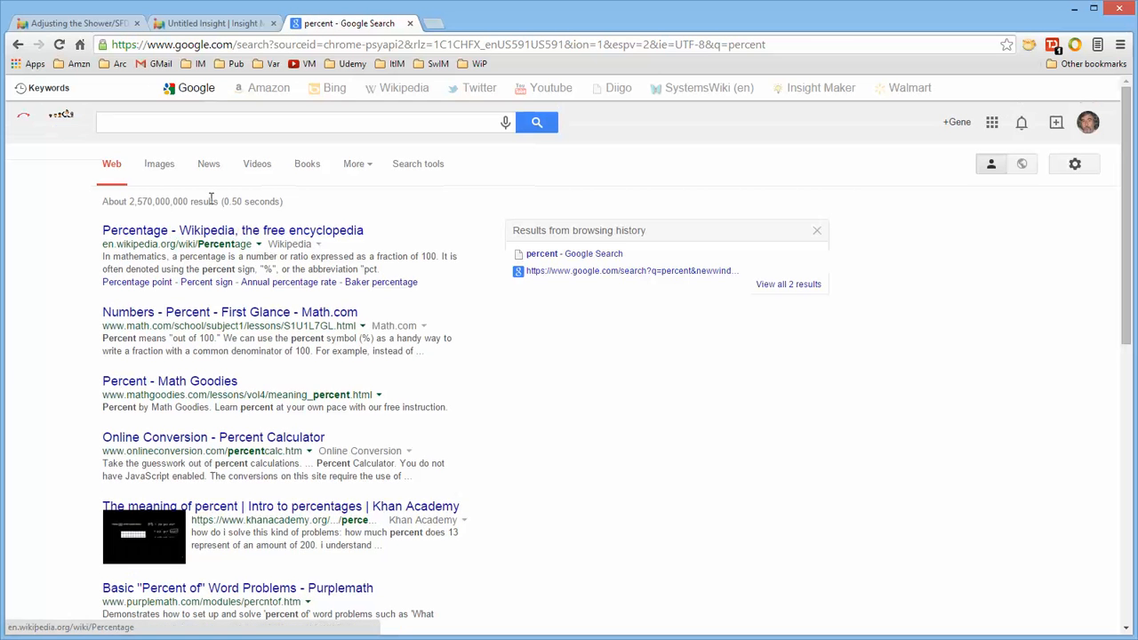
# Open the image results, view the 3D percent icon on its own and copy its image URL.
pyautogui.click(160, 168)
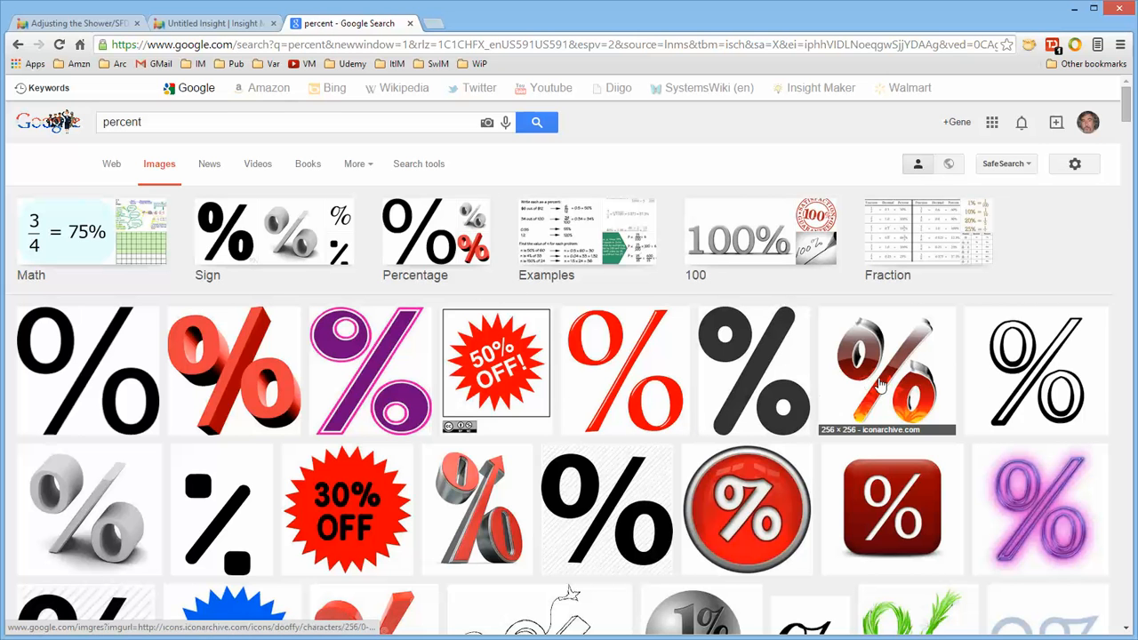
pyautogui.click(882, 378)
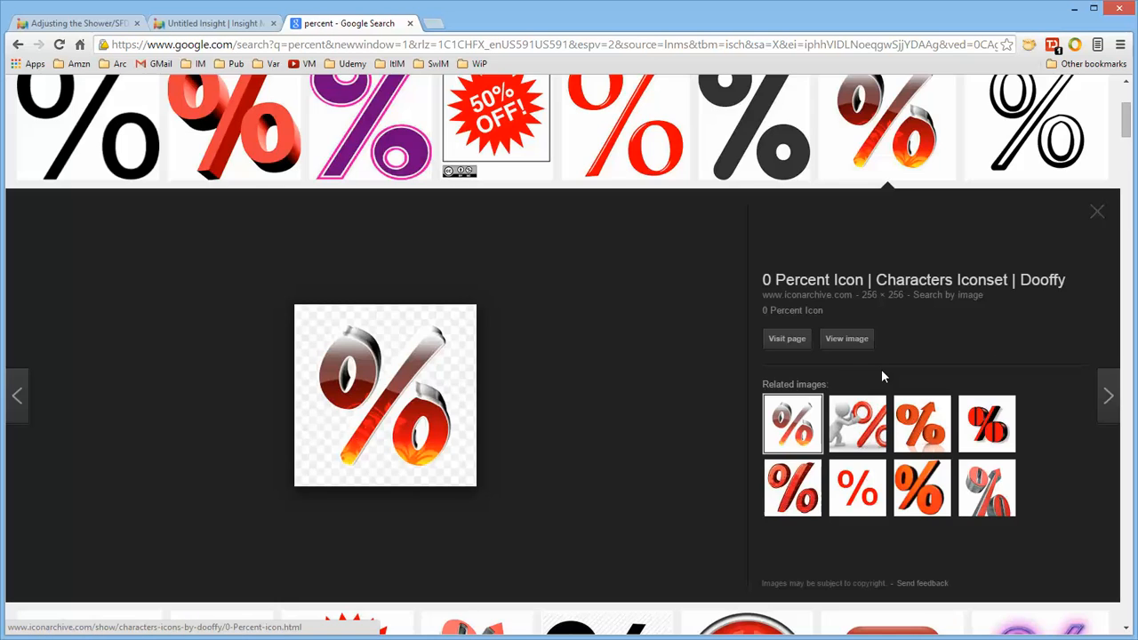
pyautogui.click(843, 340)
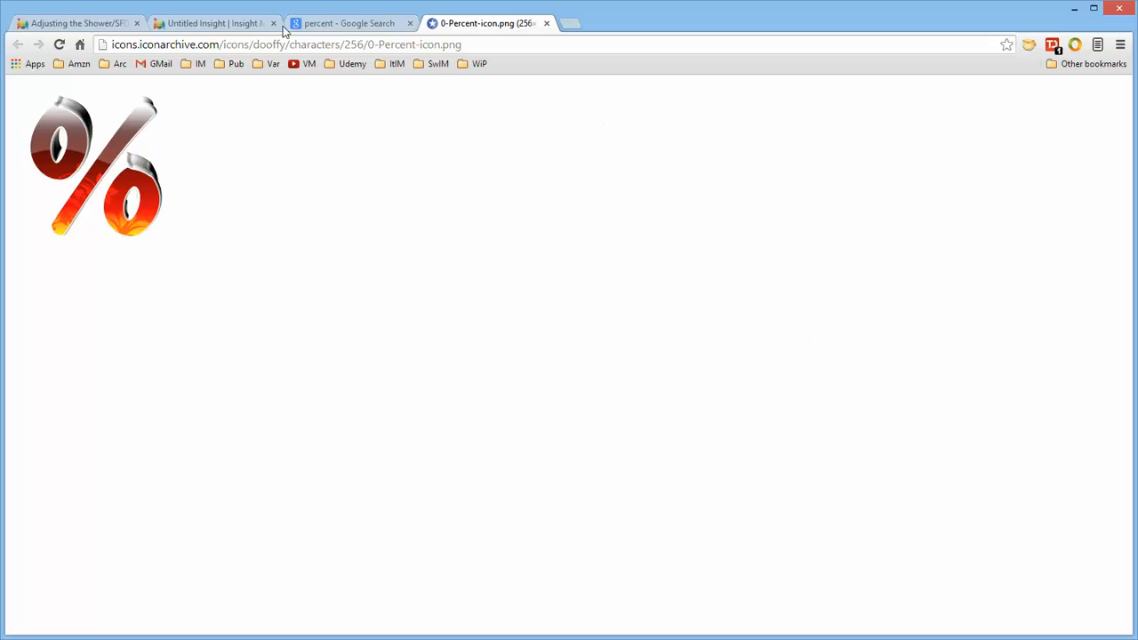
pyautogui.click(361, 46)
pyautogui.hotkey('ctrl', 'c')
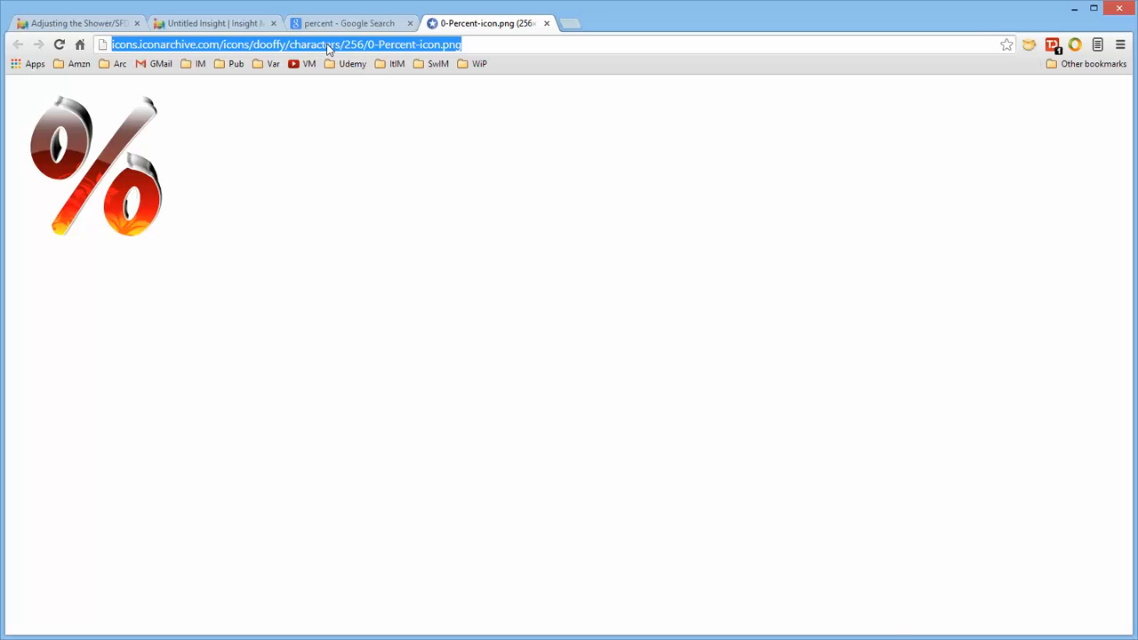
# Return to the model and give the variable a custom picture using the copied percent icon URL.
pyautogui.click(224, 23)
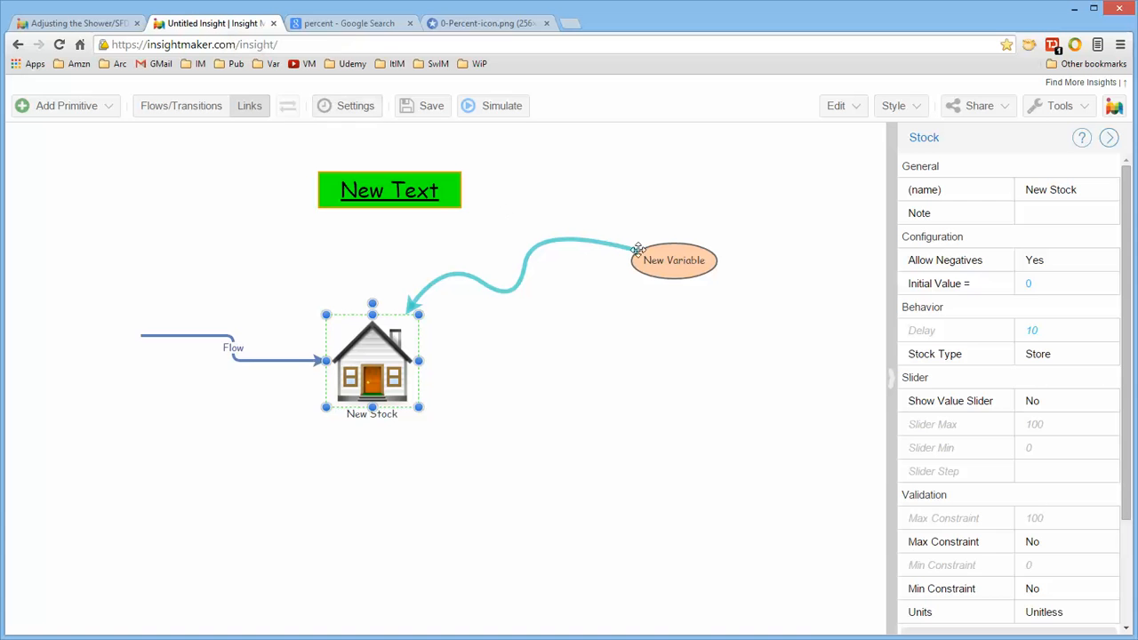
pyautogui.rightClick(694, 260)
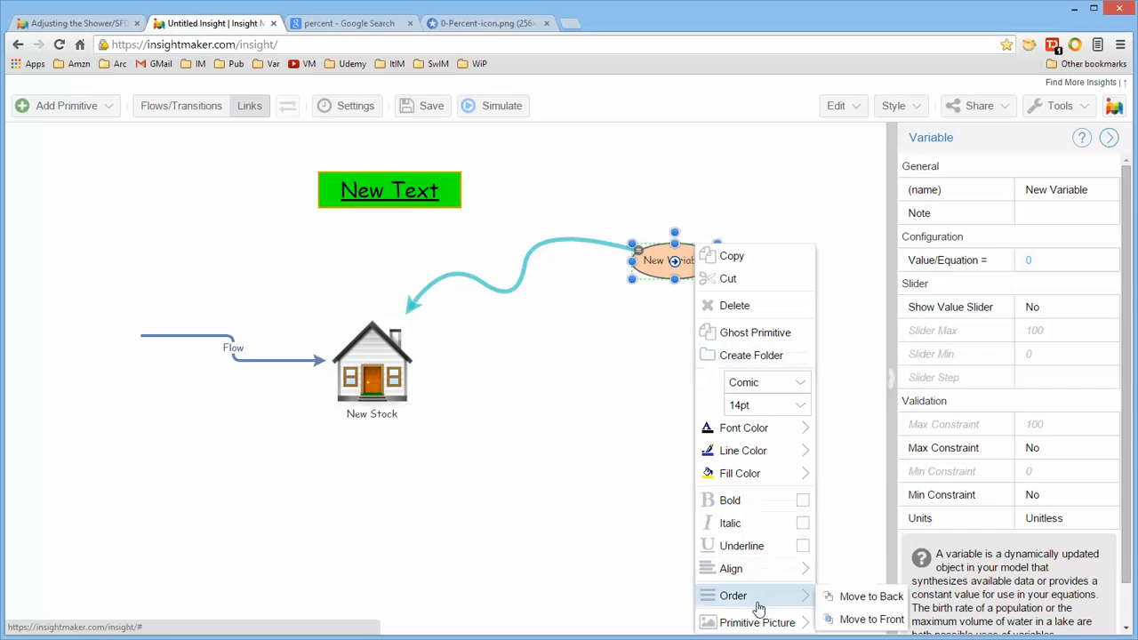
pyautogui.moveTo(756, 622)
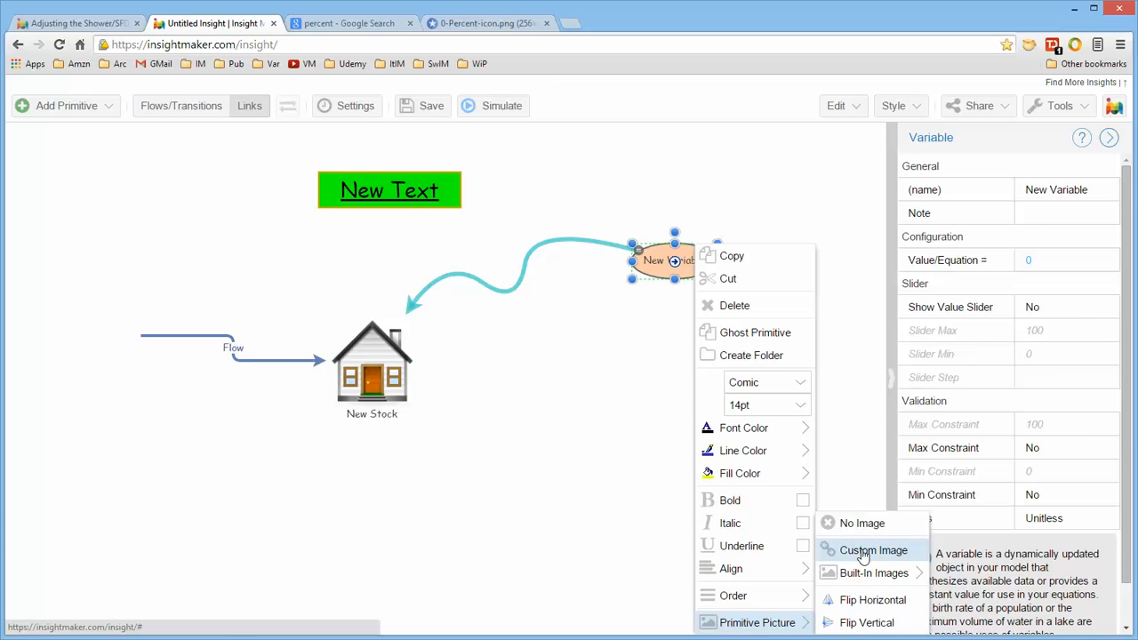
pyautogui.click(863, 551)
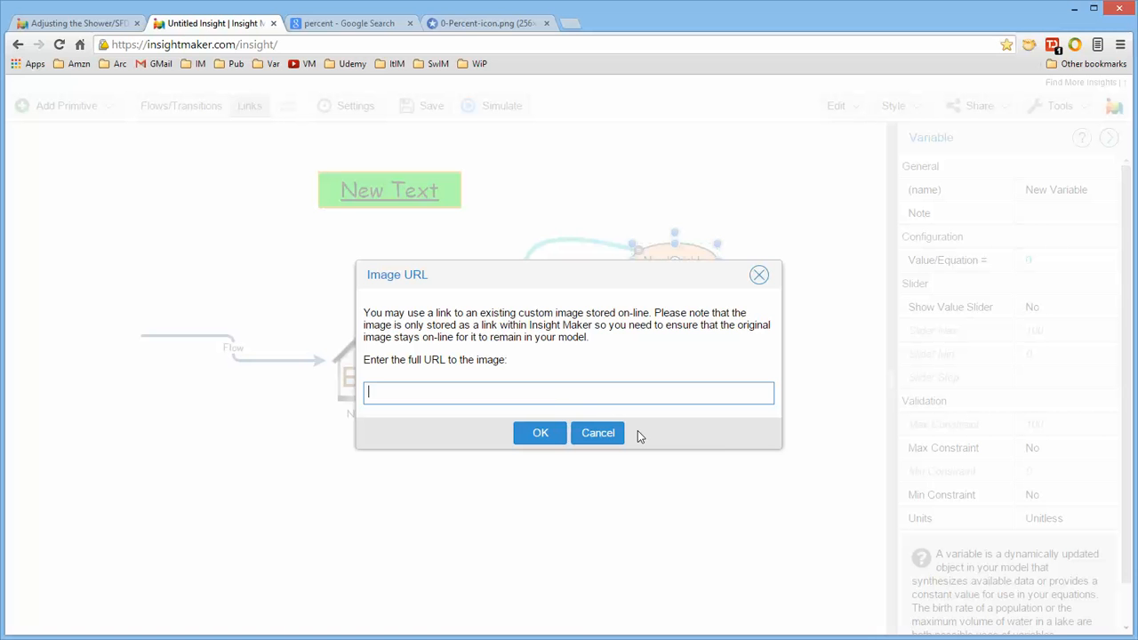
pyautogui.hotkey('ctrl', 'v')
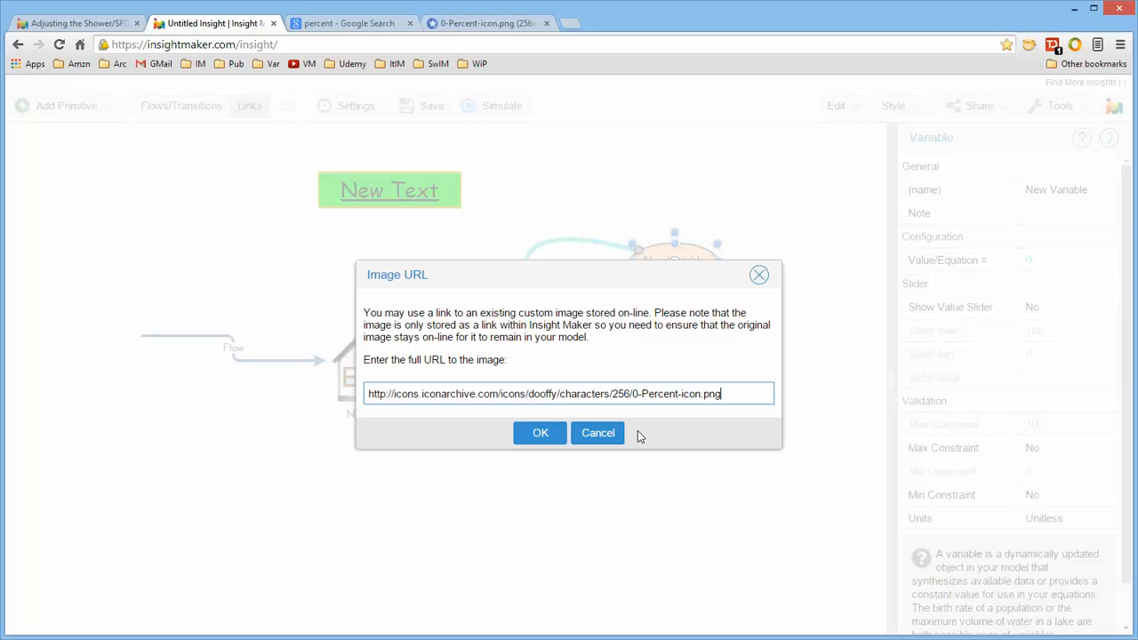
pyautogui.click(542, 433)
# Enlarge the variable and position its label at the bottom.
pyautogui.moveTo(720, 282); pyautogui.dragTo(741, 335)
pyautogui.rightClick(690, 265)
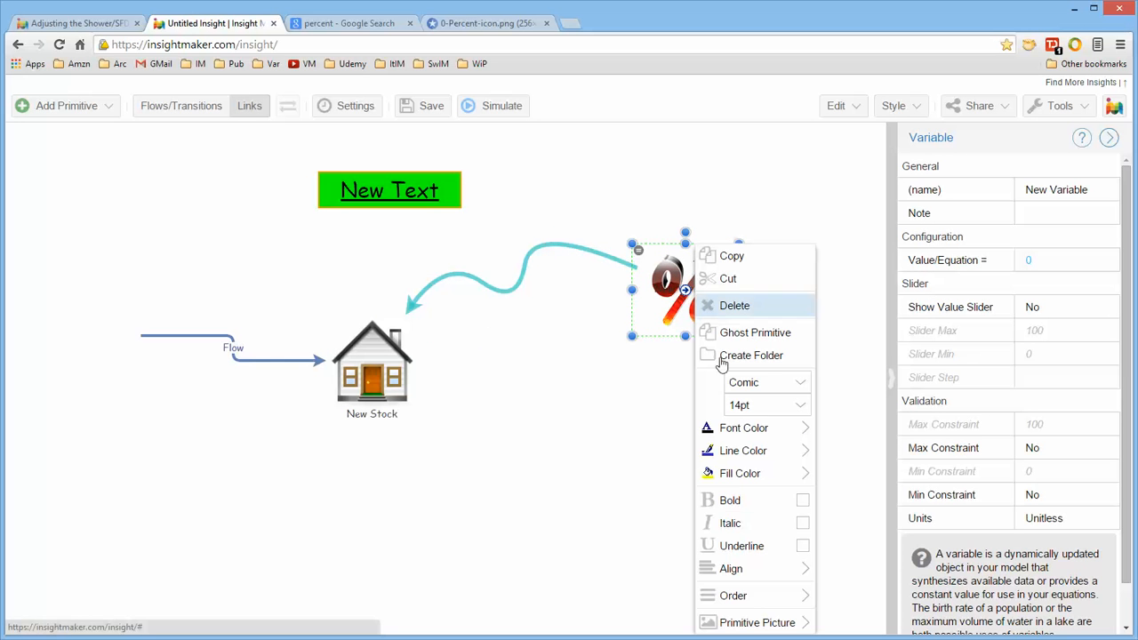
pyautogui.moveTo(752, 597)
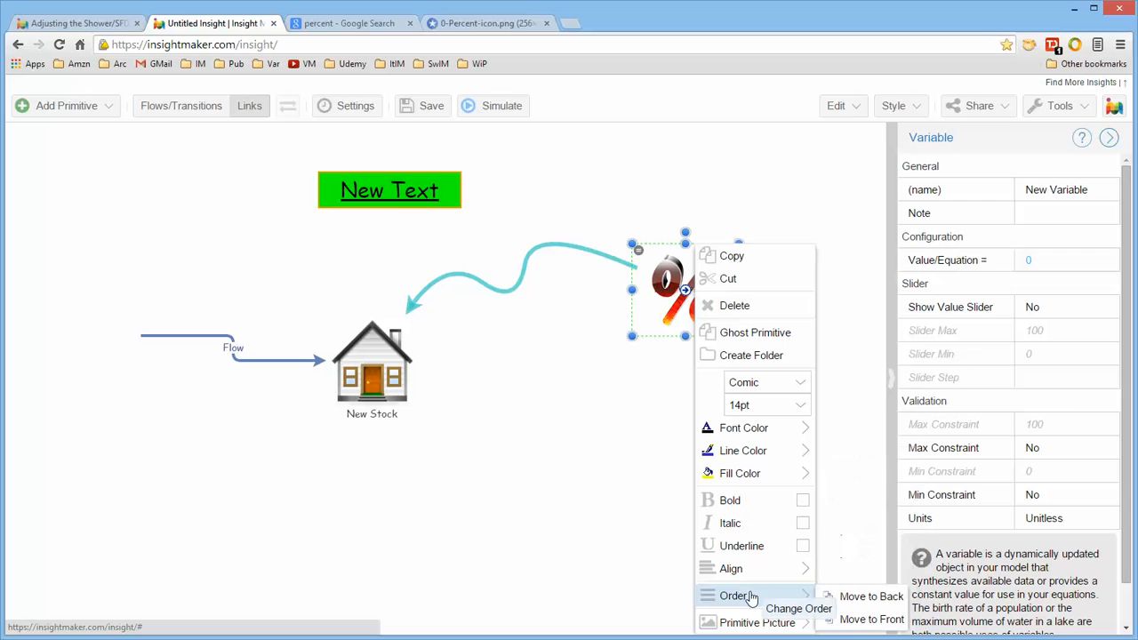
pyautogui.moveTo(753, 576)
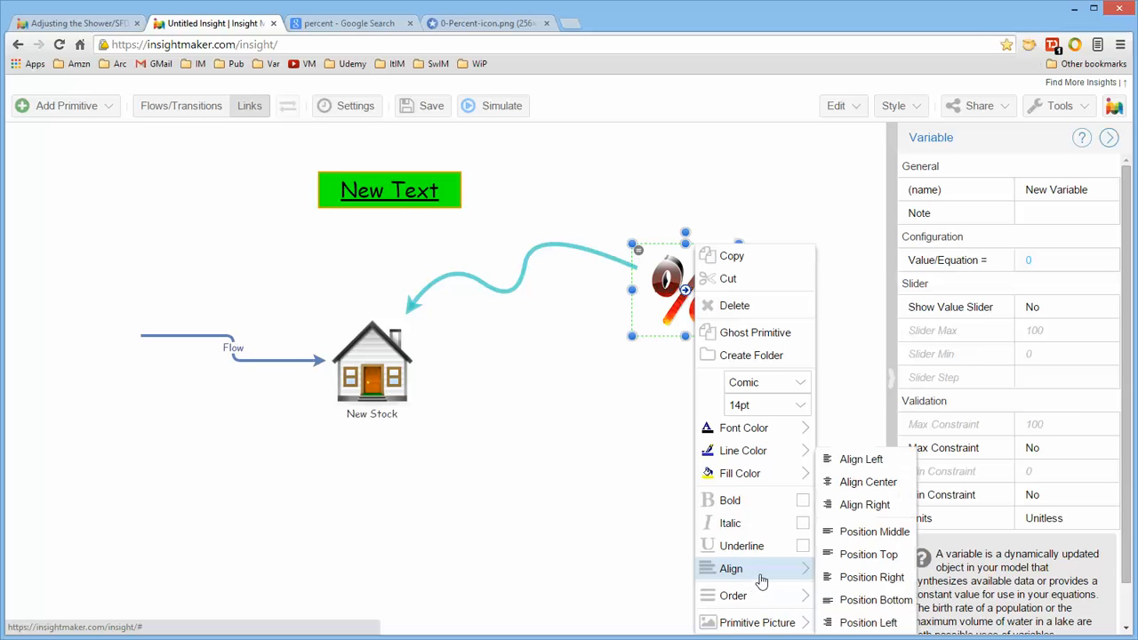
pyautogui.click(871, 601)
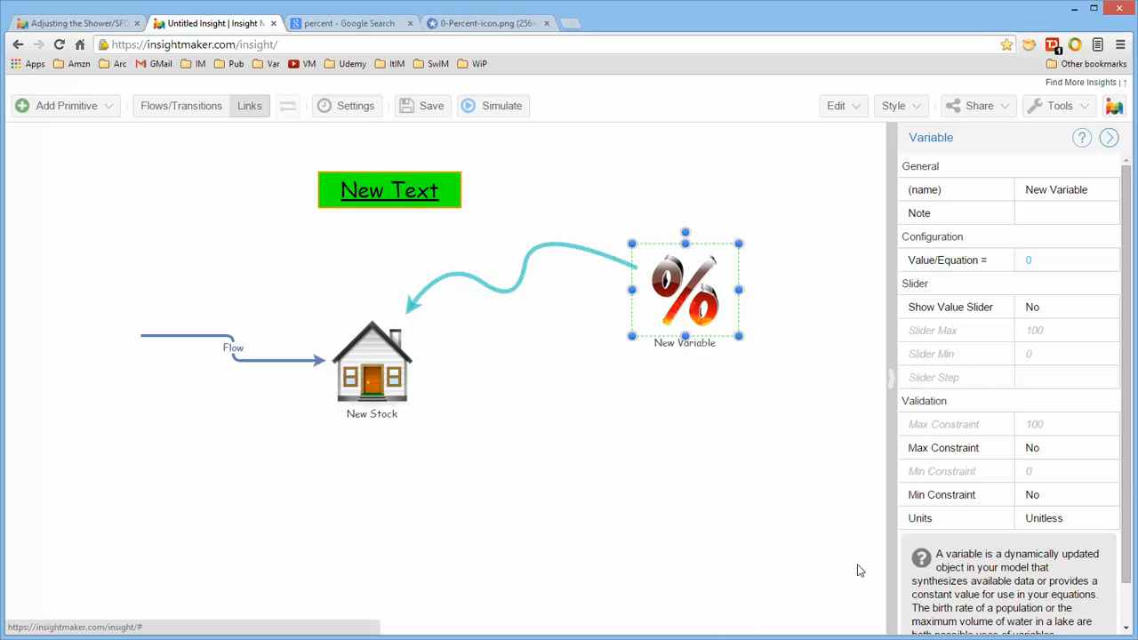
# Move the percent variable up and left and shrink it slightly.
pyautogui.click(798, 406)
pyautogui.click(706, 275)
pyautogui.moveTo(706, 276); pyautogui.dragTo(685, 240)
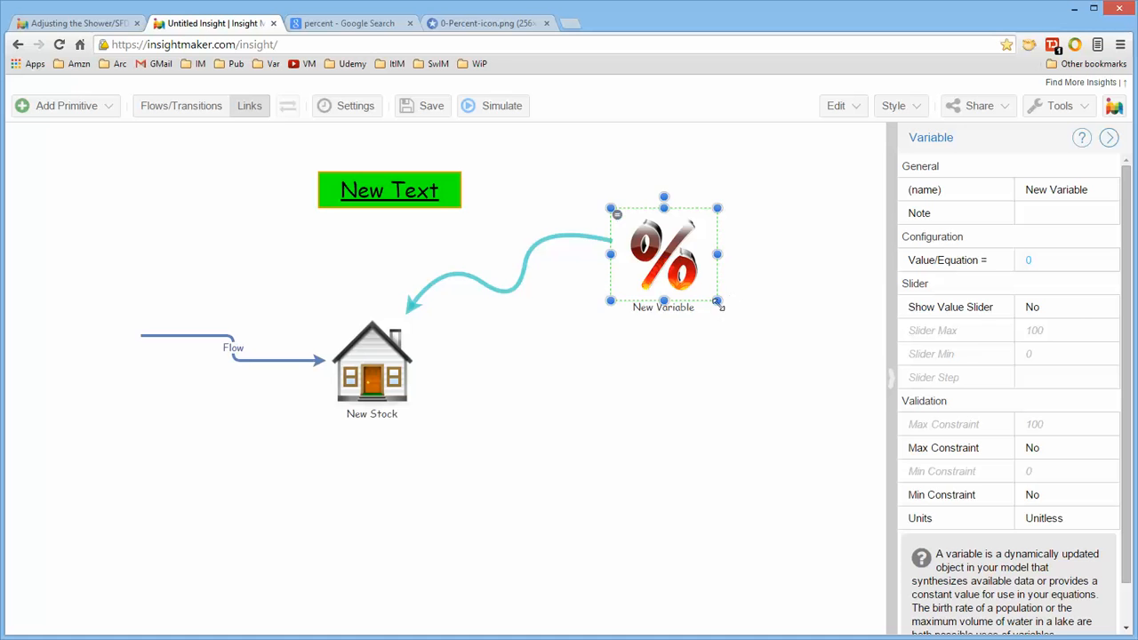
pyautogui.moveTo(719, 304); pyautogui.dragTo(697, 298)
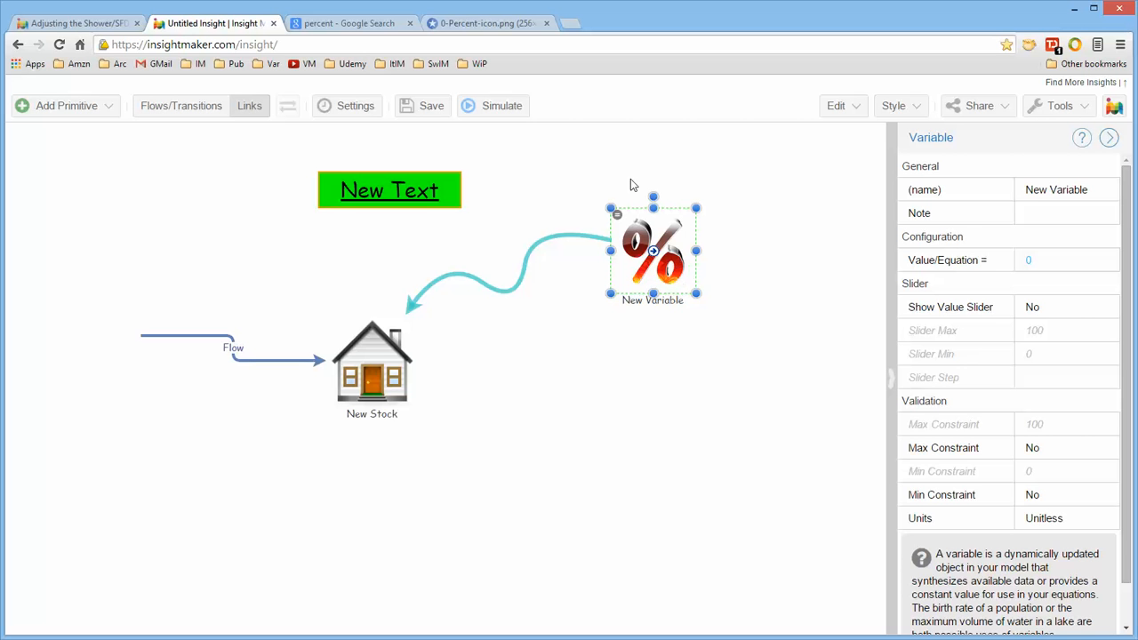
# Review the percent image search result and the image page in the other browser tabs before returning to the model.
pyautogui.click(383, 25)
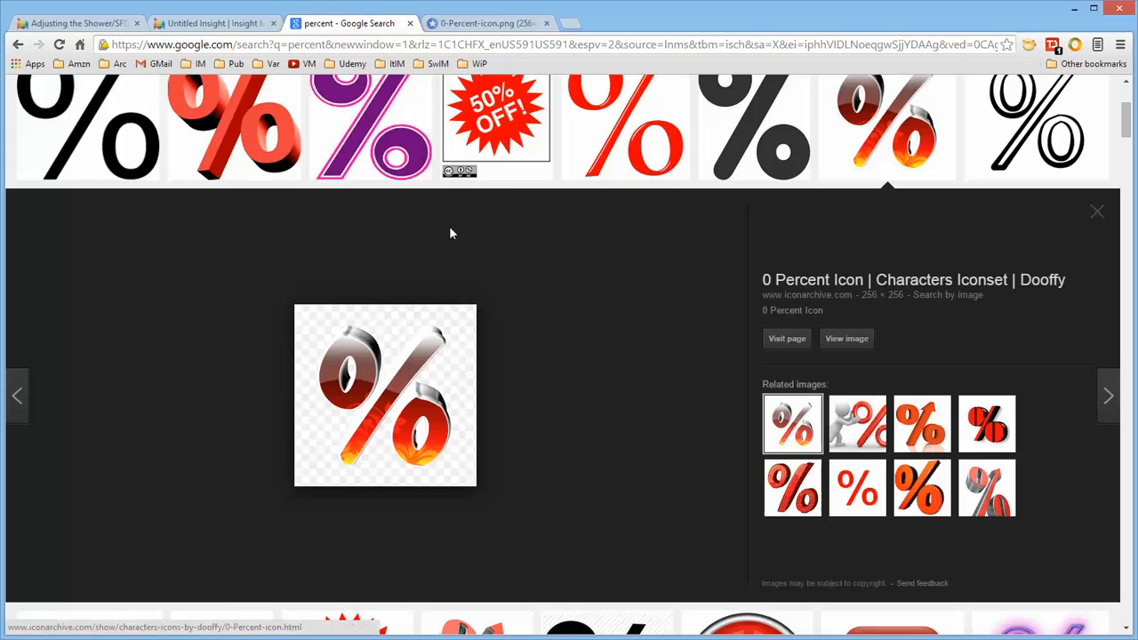
pyautogui.click(489, 22)
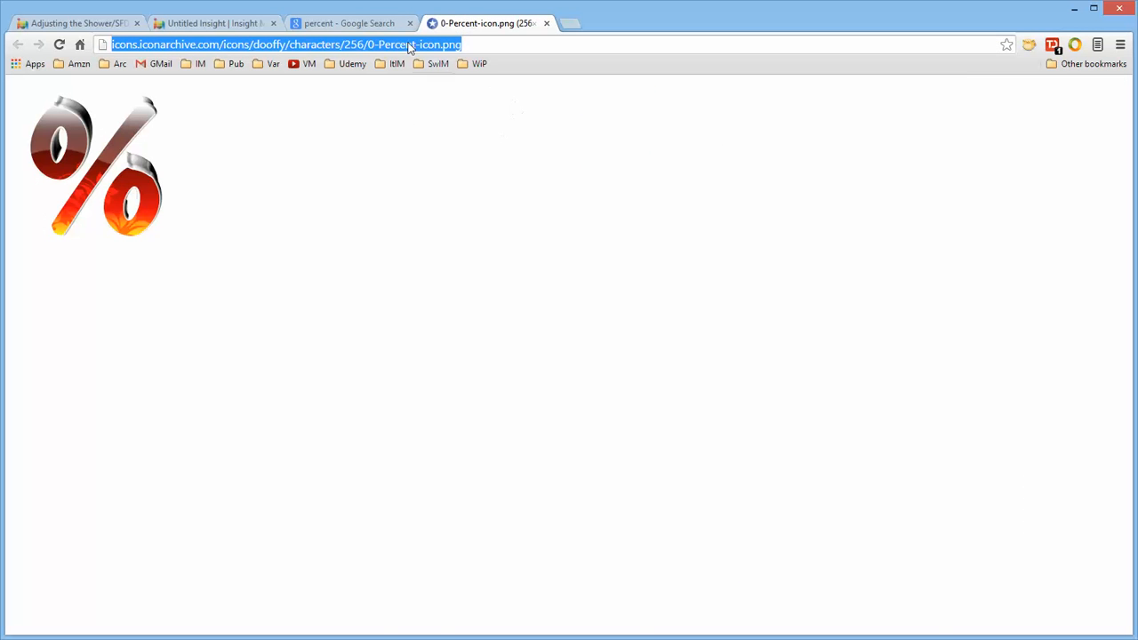
pyautogui.click(364, 24)
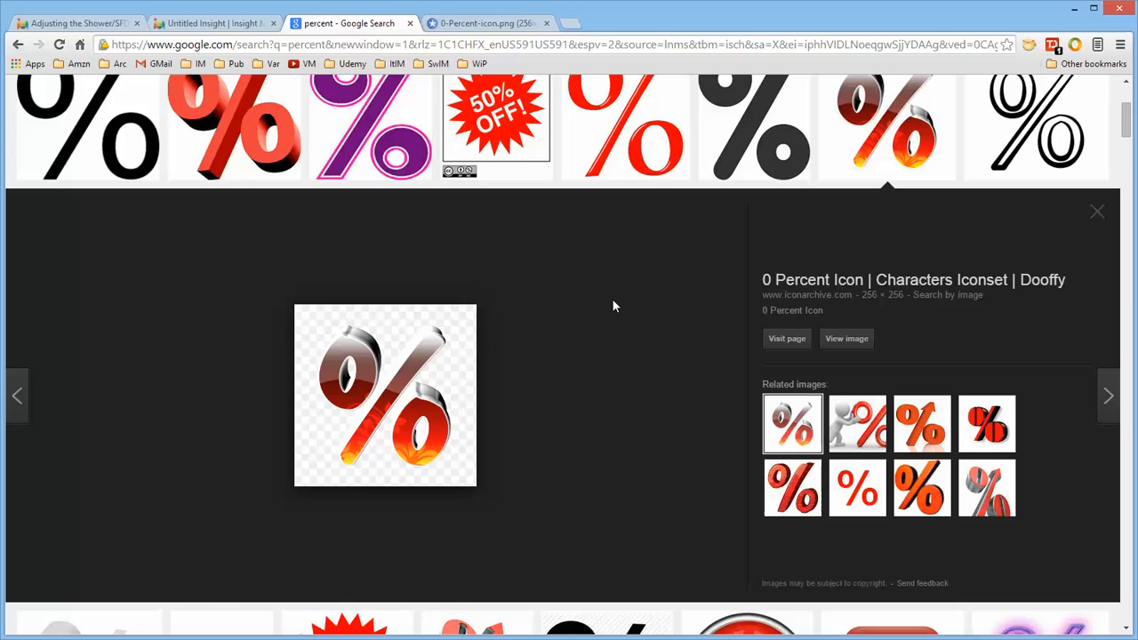
pyautogui.click(484, 24)
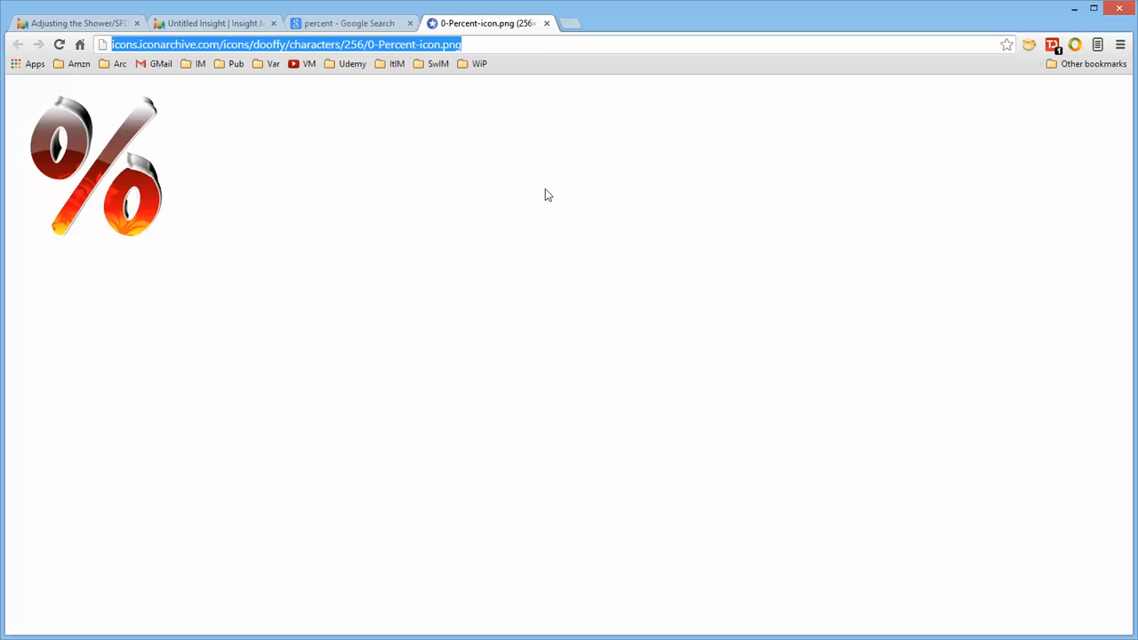
pyautogui.click(221, 27)
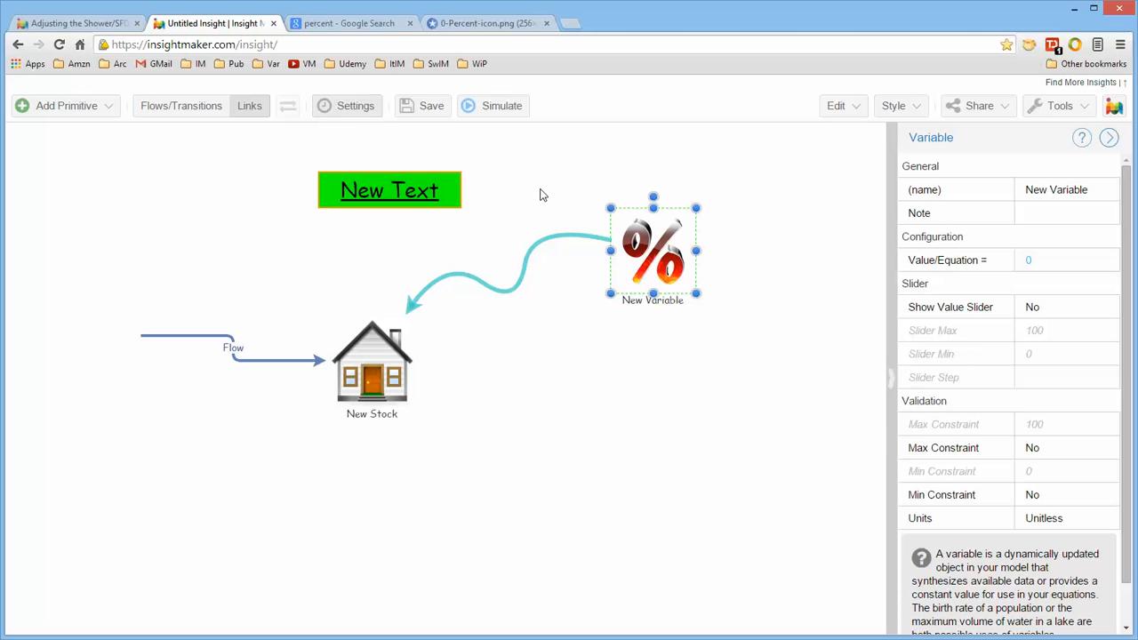
# Remove the custom picture from the variable so it shows as a plain circle.
pyautogui.rightClick(675, 269)
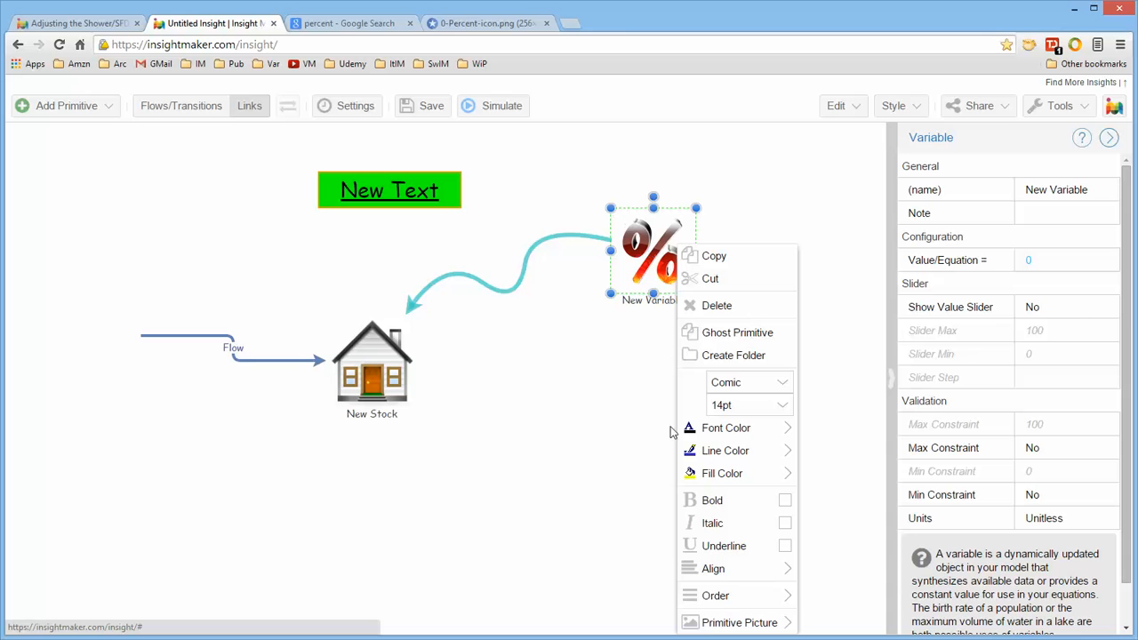
pyautogui.moveTo(738, 626)
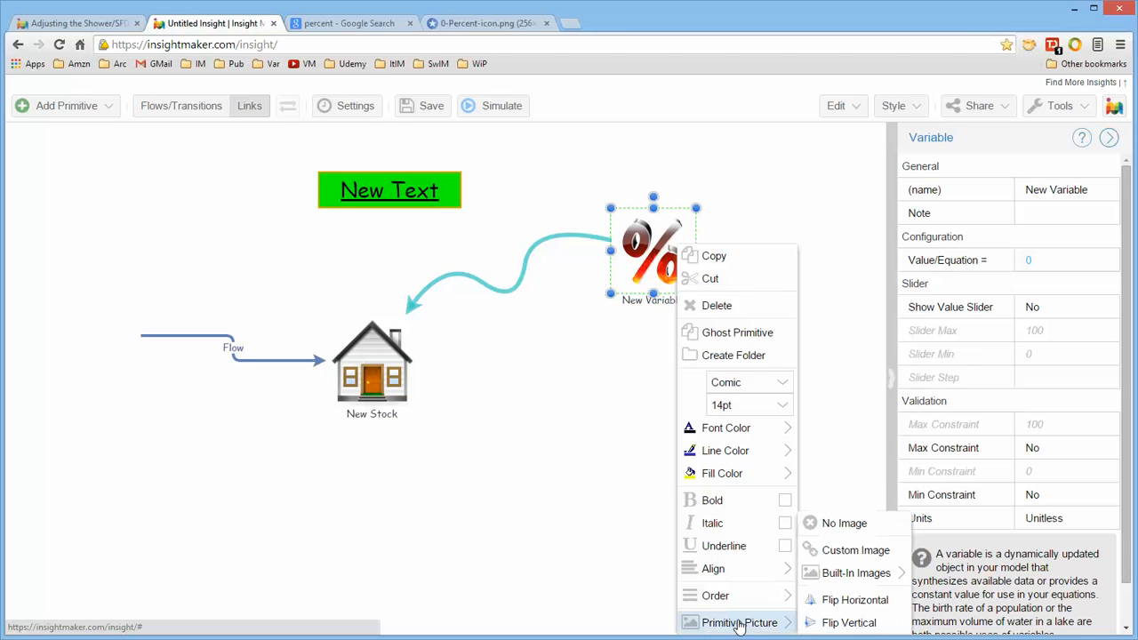
pyautogui.click(844, 524)
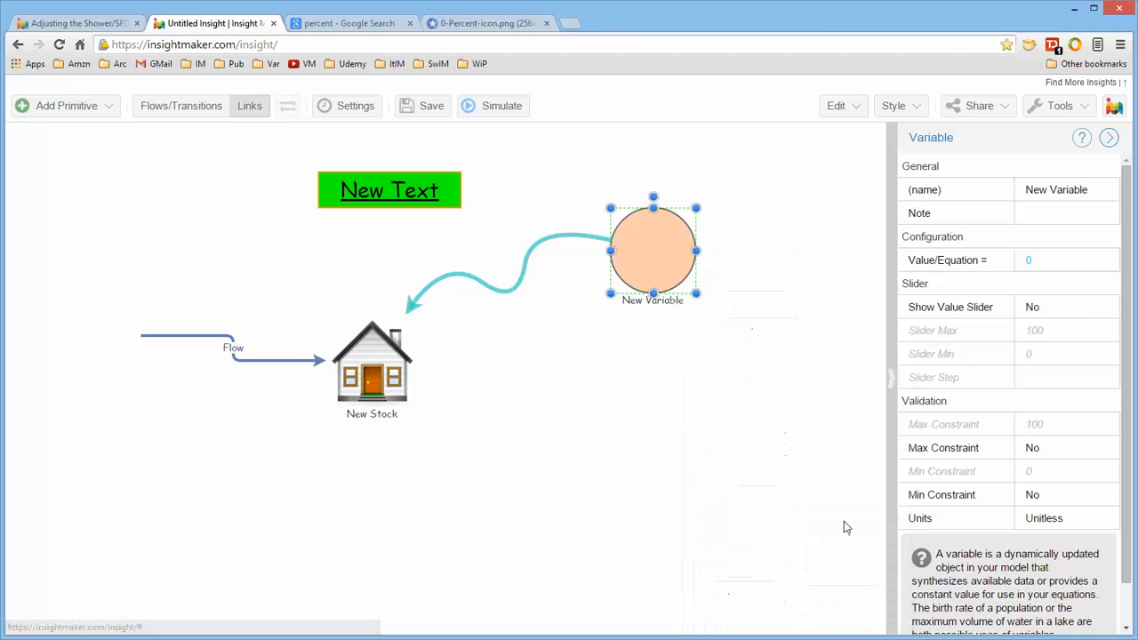
# Flip the stock's house picture vertically.
pyautogui.rightClick(671, 255)
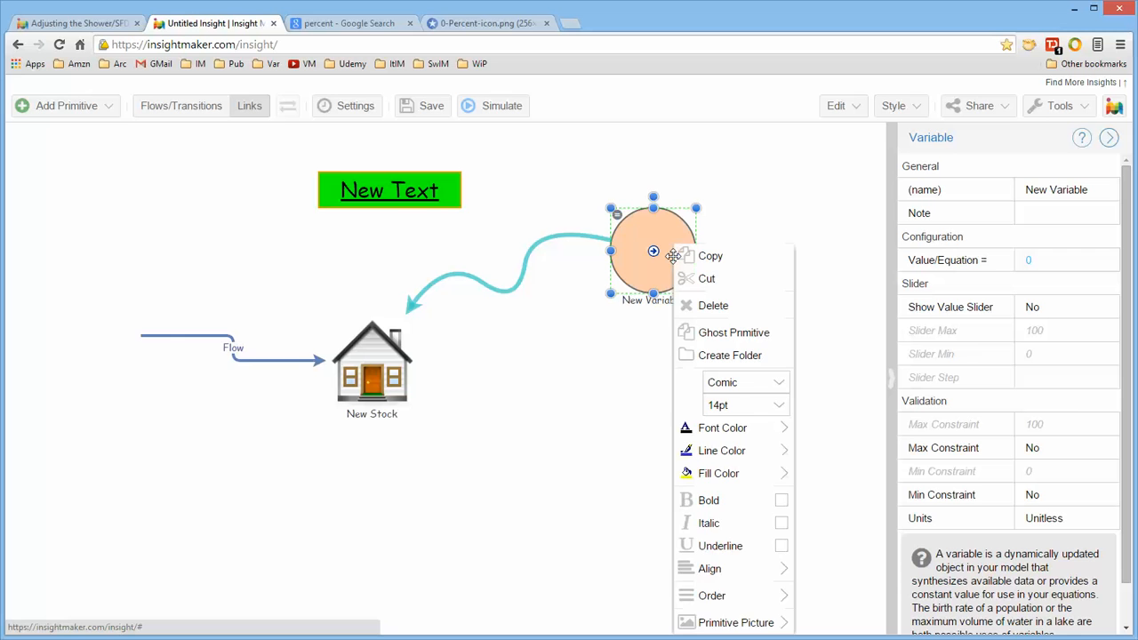
pyautogui.moveTo(738, 622)
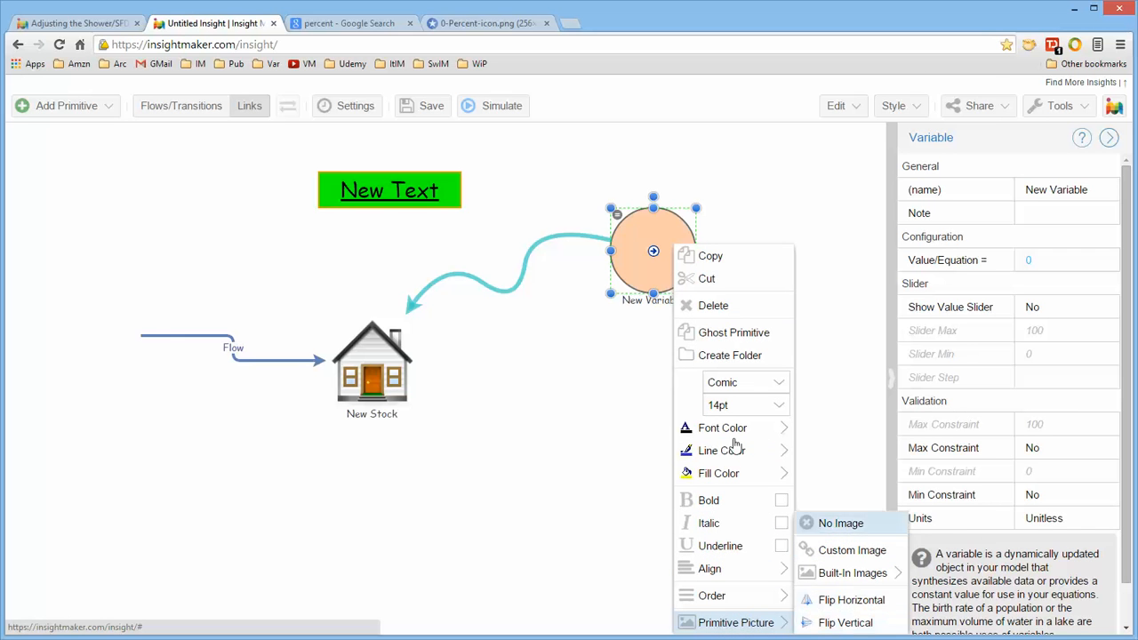
pyautogui.rightClick(393, 358)
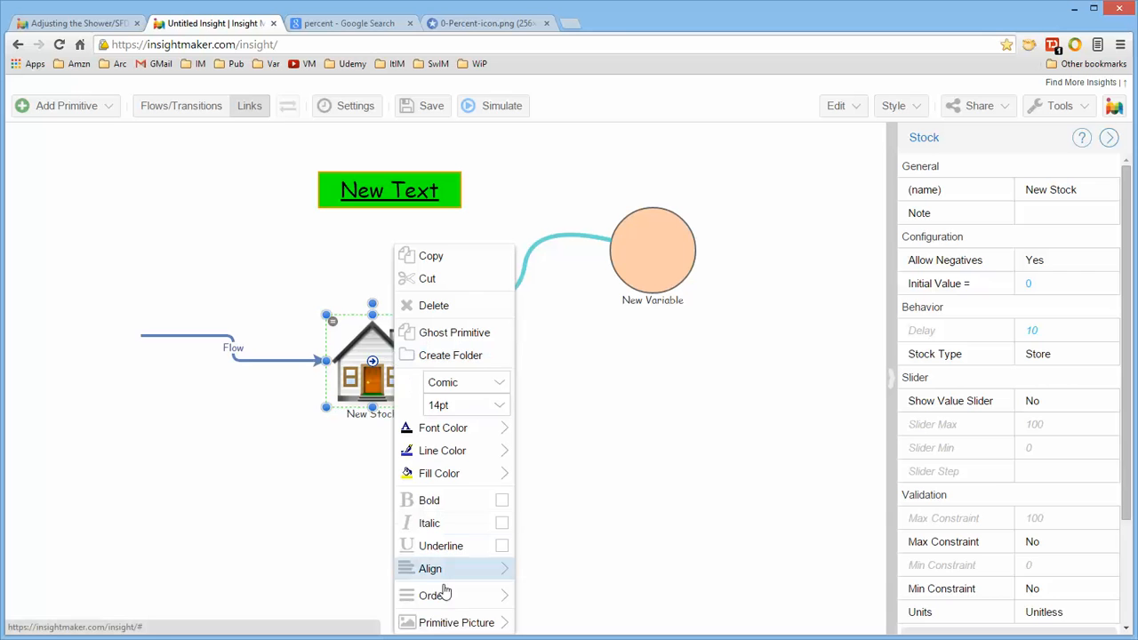
pyautogui.moveTo(440, 620)
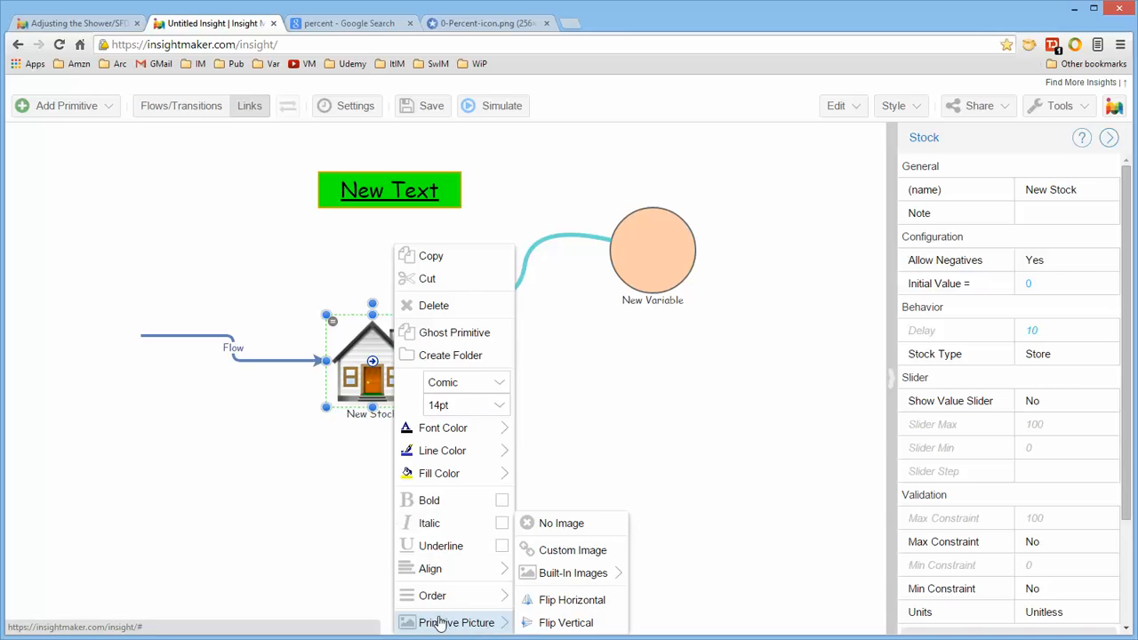
pyautogui.click(581, 622)
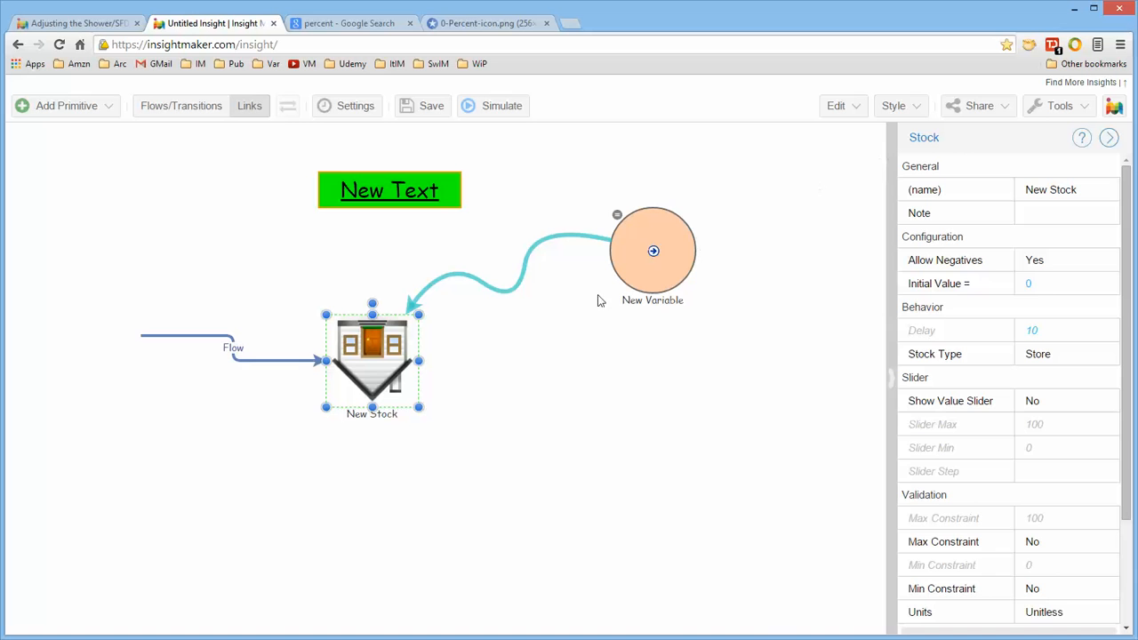
# Change the stacking order of the variable.
pyautogui.rightClick(658, 265)
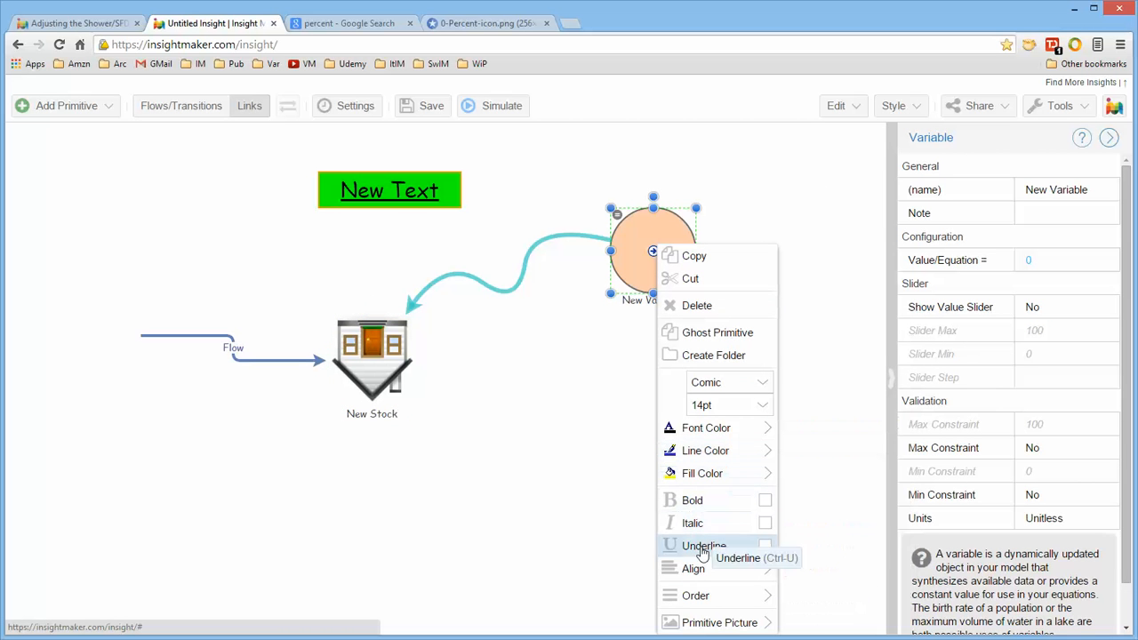
pyautogui.moveTo(710, 597)
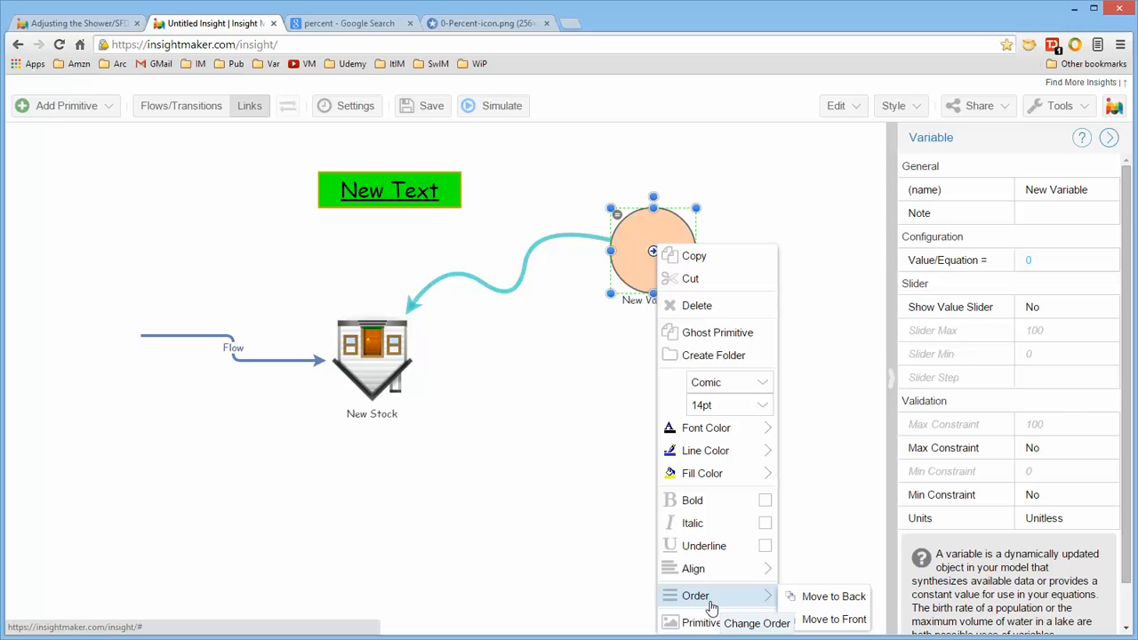